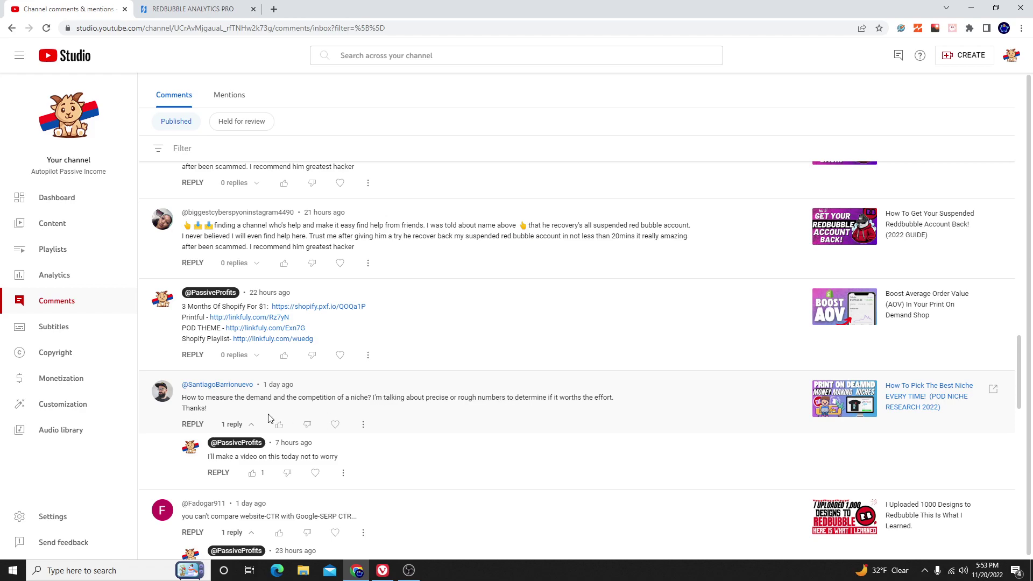
# - Switch to the Vivaldi browser with the Redbubble home page and dismiss the text club and membership offers
pyautogui.click(382, 570)
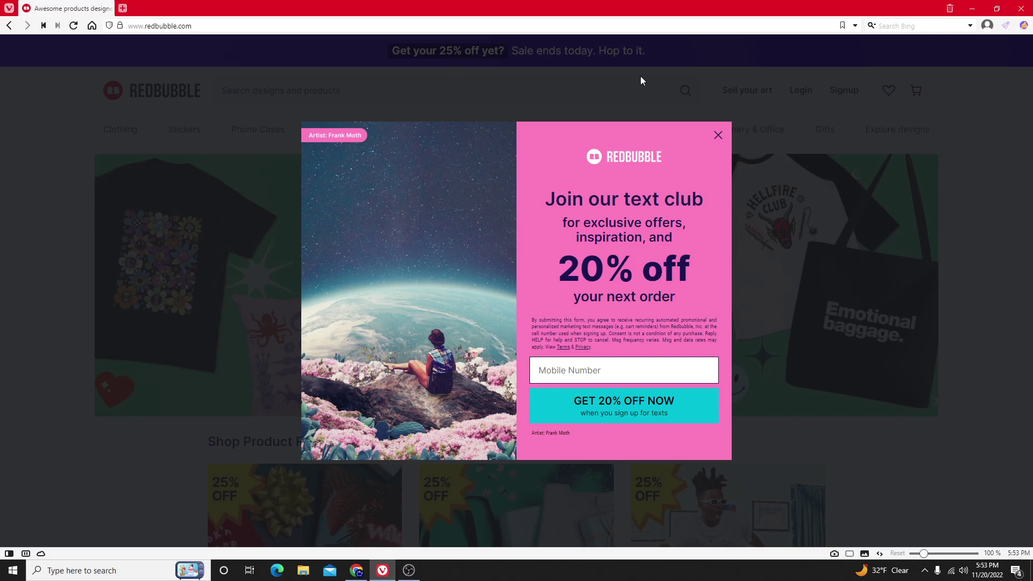
pyautogui.click(718, 135)
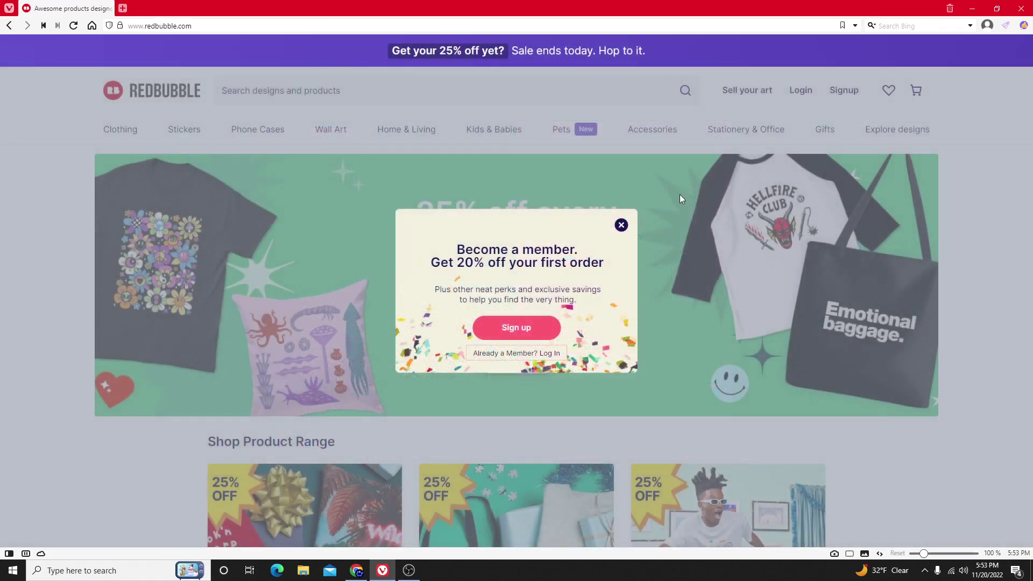
pyautogui.click(621, 225)
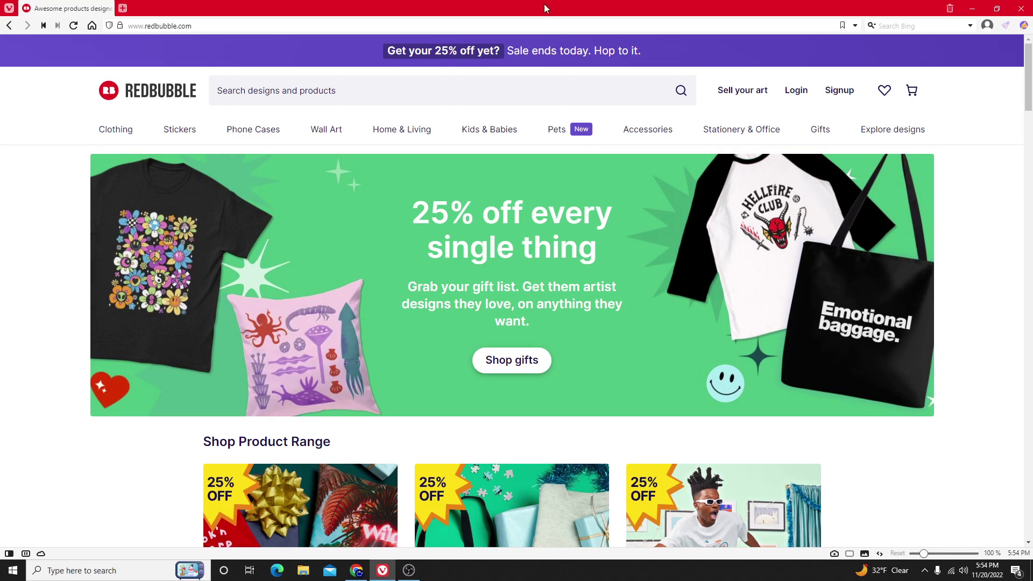
# - Open the RB Analytics Pro extension over the Redbubble home page
pyautogui.scroll(-1, 343, 359)
pyautogui.scroll(1, 344, 359)
pyautogui.click(1005, 25)
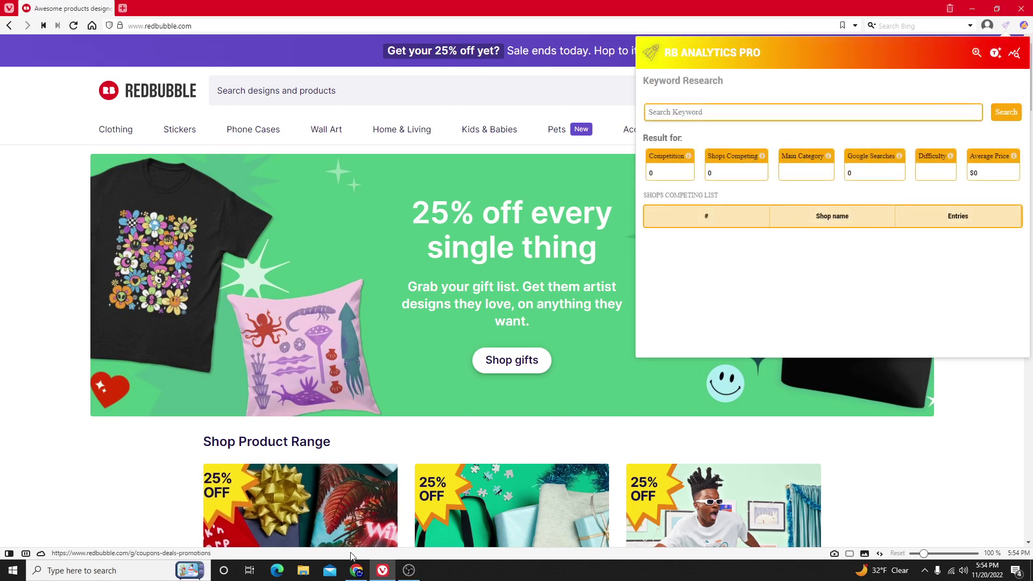
# - Switch to Chrome and look through the Redbubble Analytics Pro product page and its feature screenshots on Gumroad
pyautogui.click(357, 570)
pyautogui.click(226, 9)
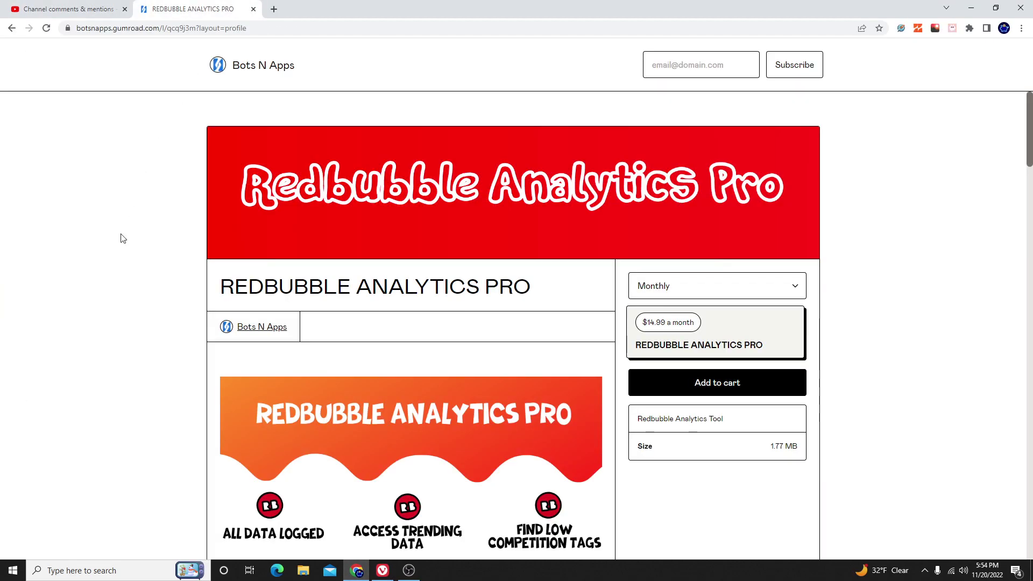
pyautogui.scroll(-2, 576, 219)
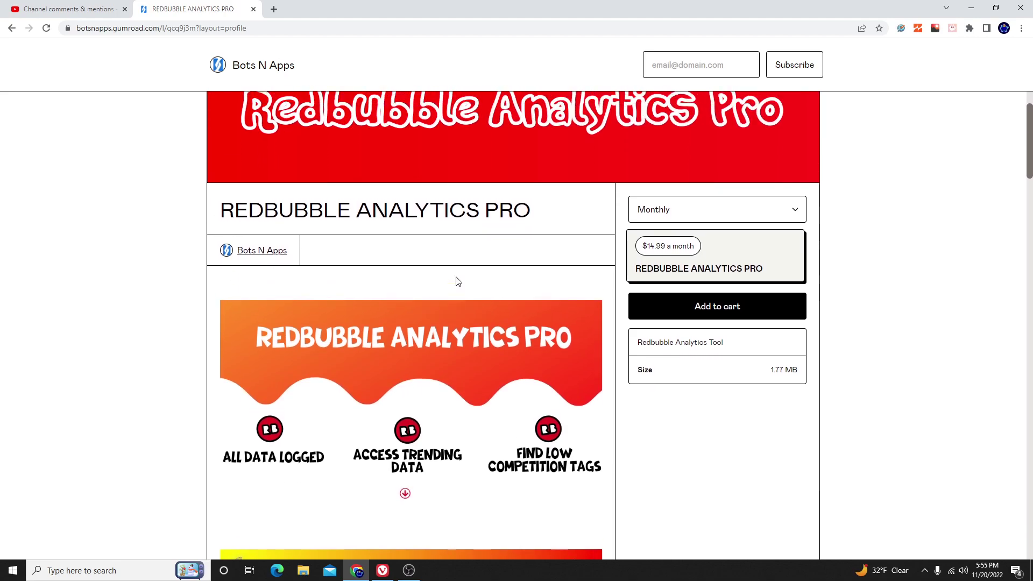
pyautogui.scroll(2, 456, 281)
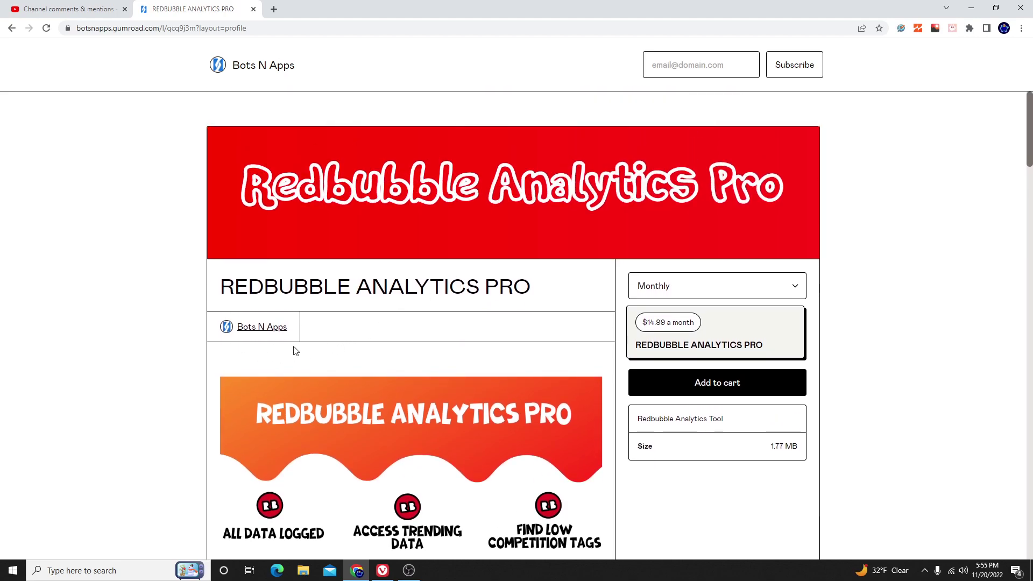
pyautogui.scroll(-1, 318, 322)
pyautogui.scroll(-20, 319, 321)
pyautogui.scroll(-6, 428, 306)
pyautogui.scroll(15, 379, 269)
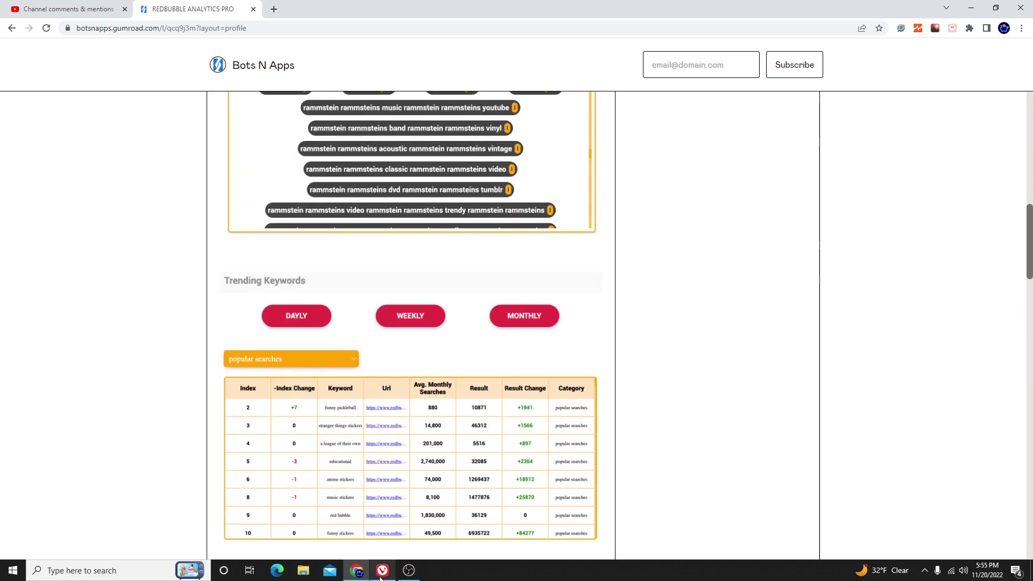
# - Return to Vivaldi and search Redbubble for "floral"
pyautogui.click(381, 572)
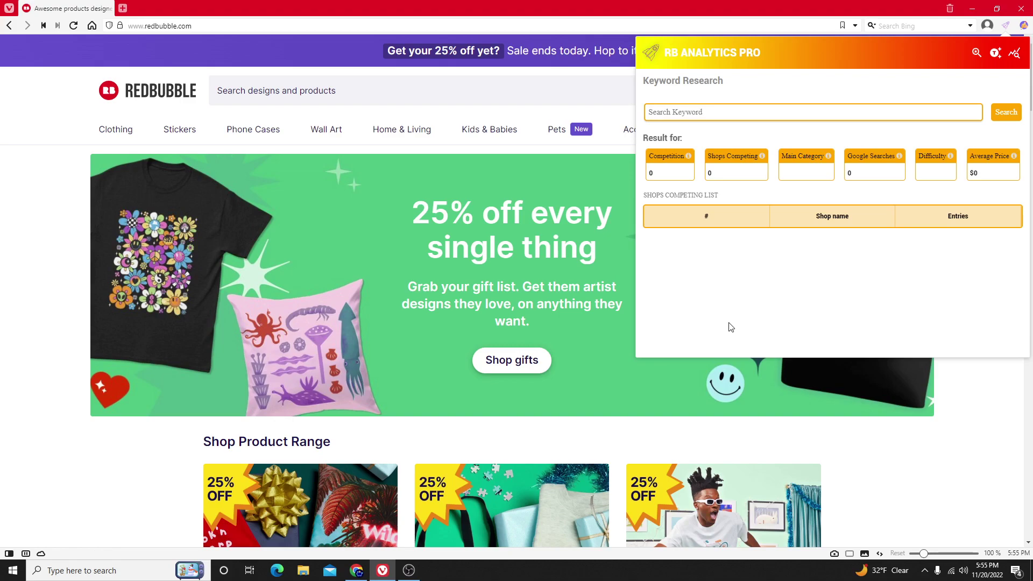
pyautogui.click(332, 103)
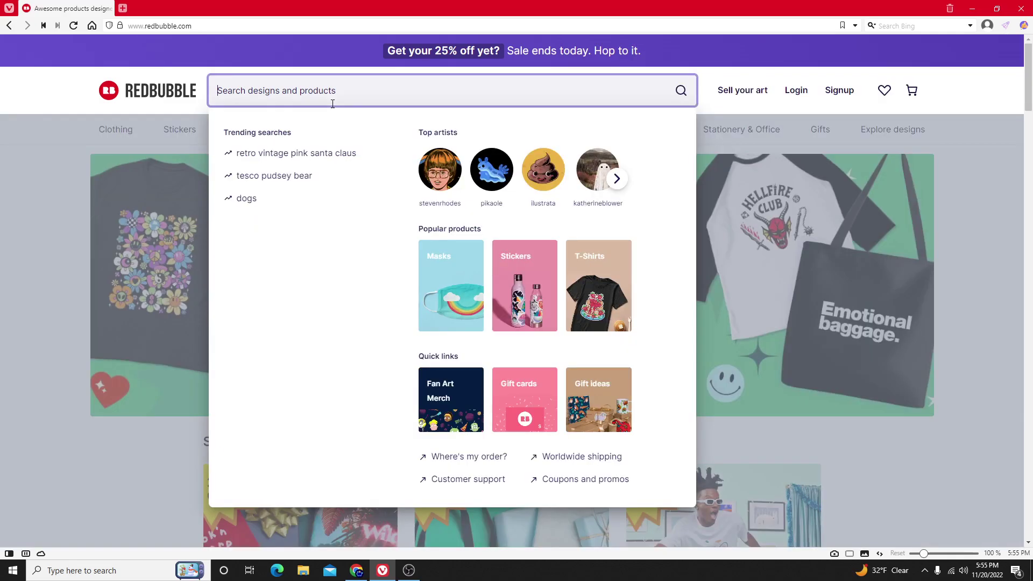
pyautogui.write('floral')
pyautogui.press('Return')
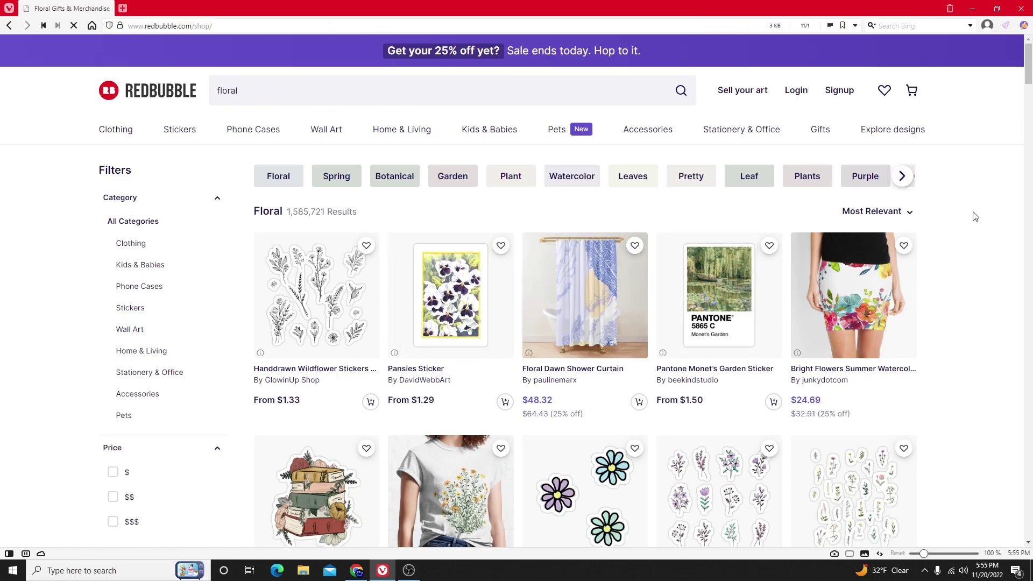
# - Run a keyword research for "floral" in the RB Analytics Pro extension
pyautogui.click(1004, 26)
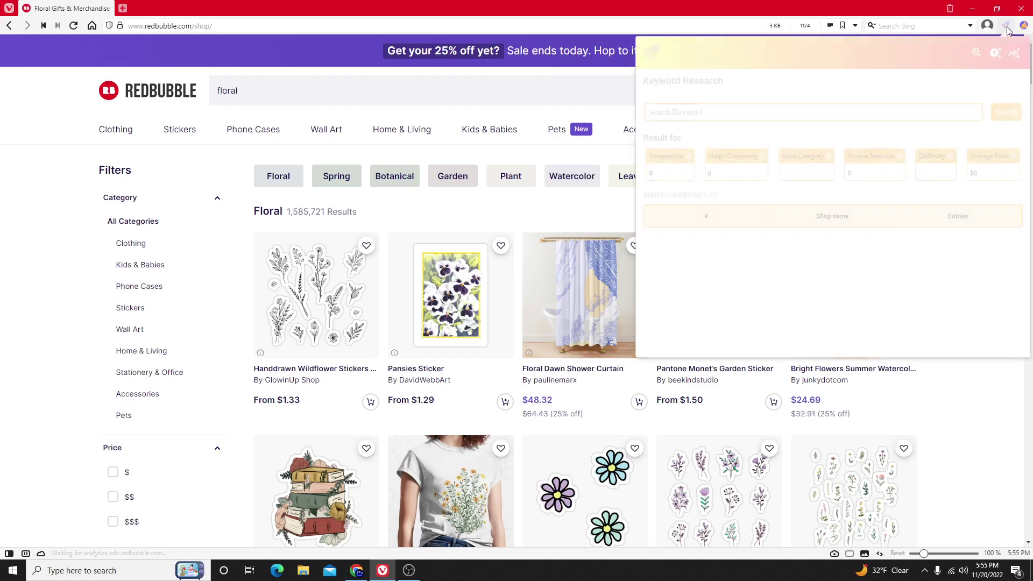
pyautogui.click(719, 106)
pyautogui.write('floral')
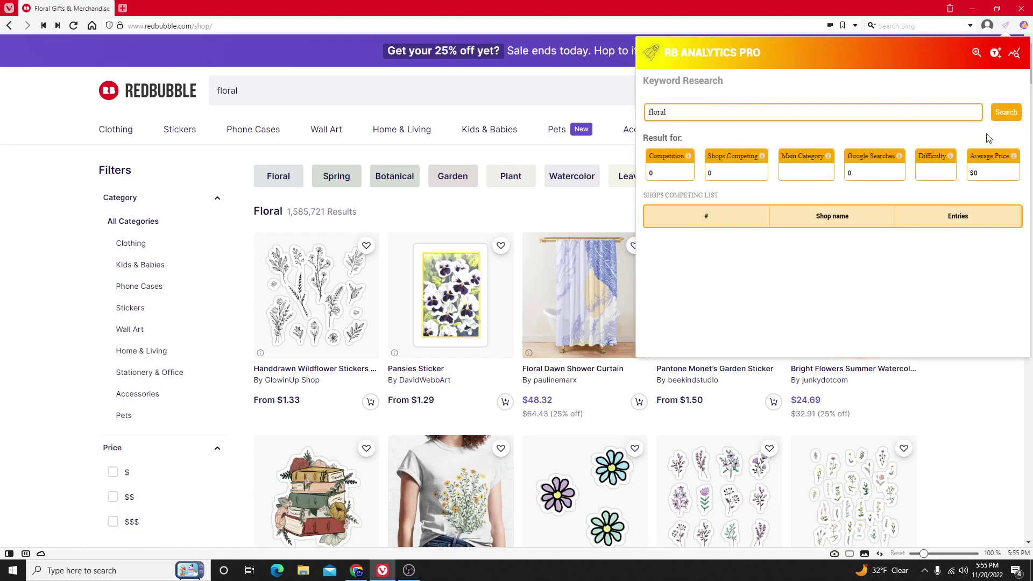
pyautogui.click(1000, 119)
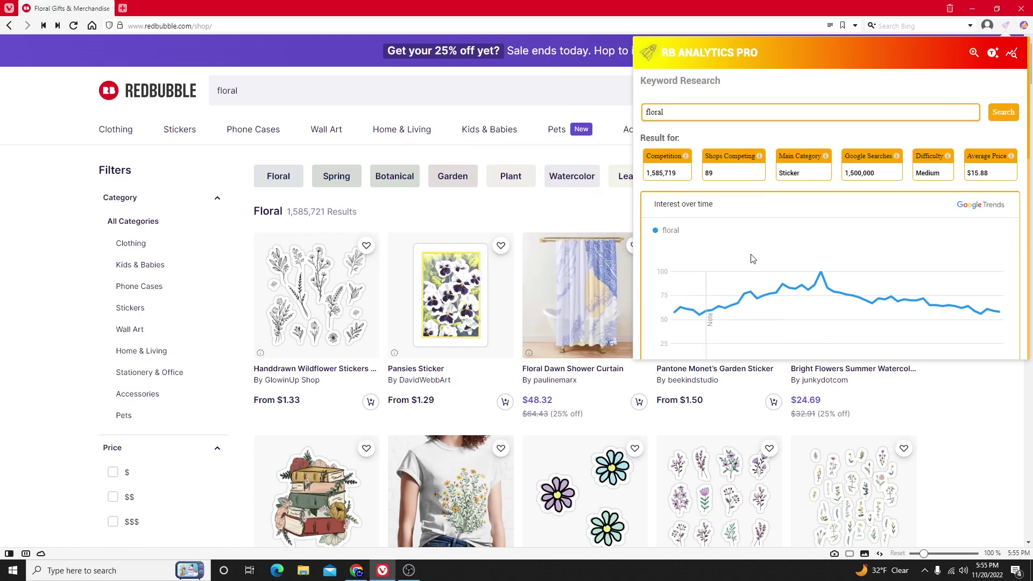
# - Review the interest-over-time chart and the main category for the floral keyword
pyautogui.scroll(-1, 753, 259)
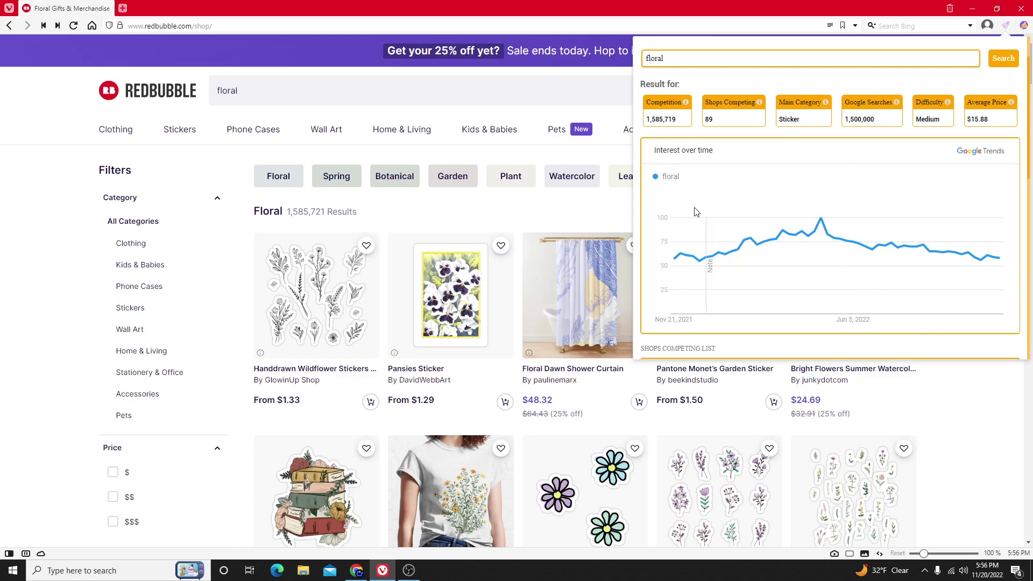
pyautogui.scroll(1, 697, 231)
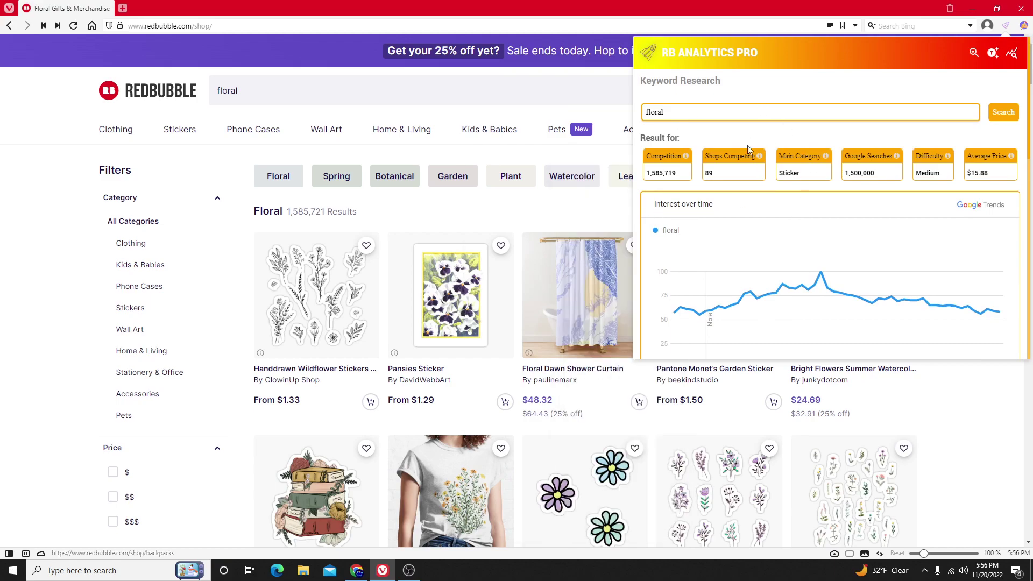
pyautogui.moveTo(781, 154); pyautogui.dragTo(822, 158)
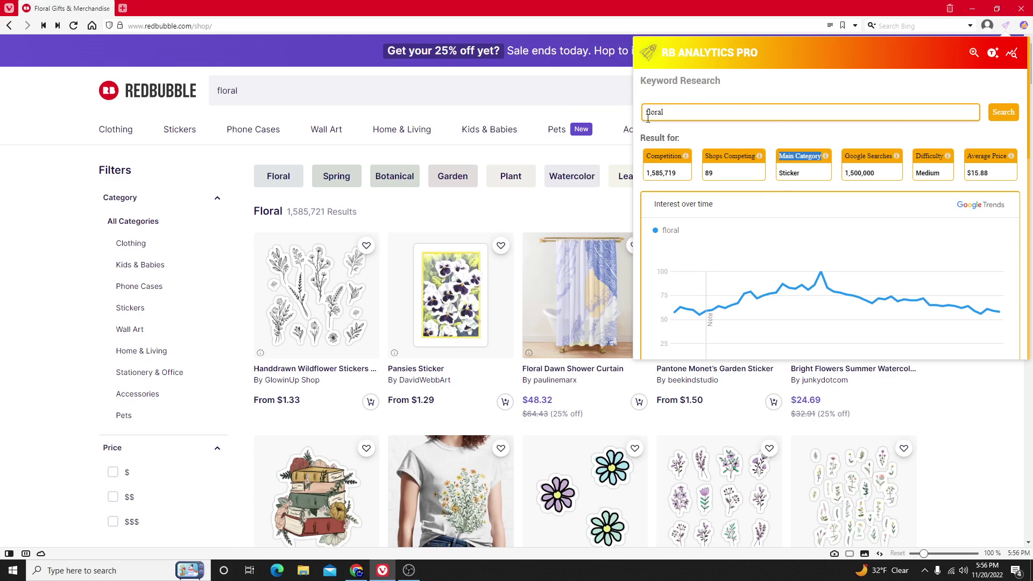
pyautogui.moveTo(556, 129)
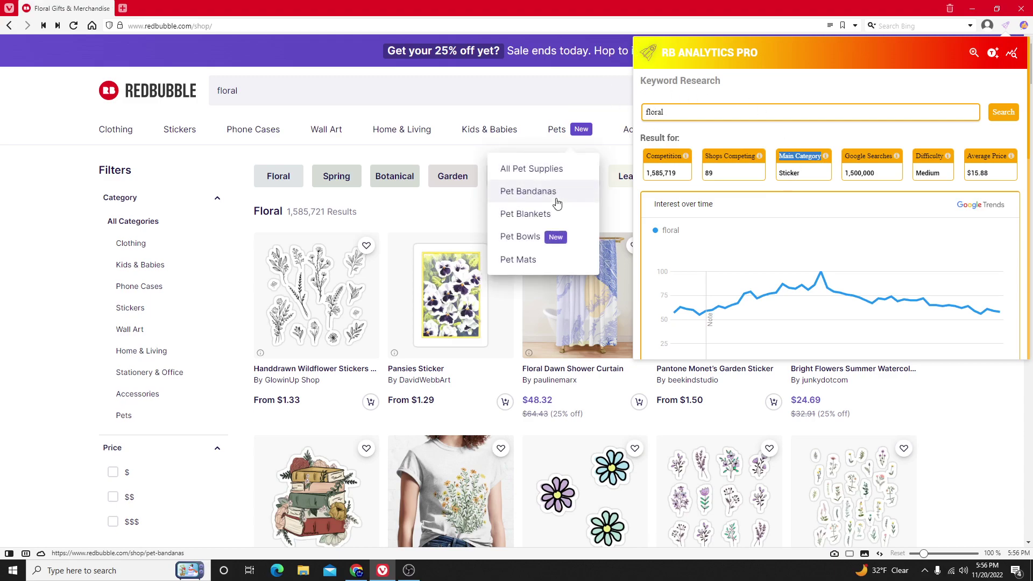
pyautogui.click(796, 141)
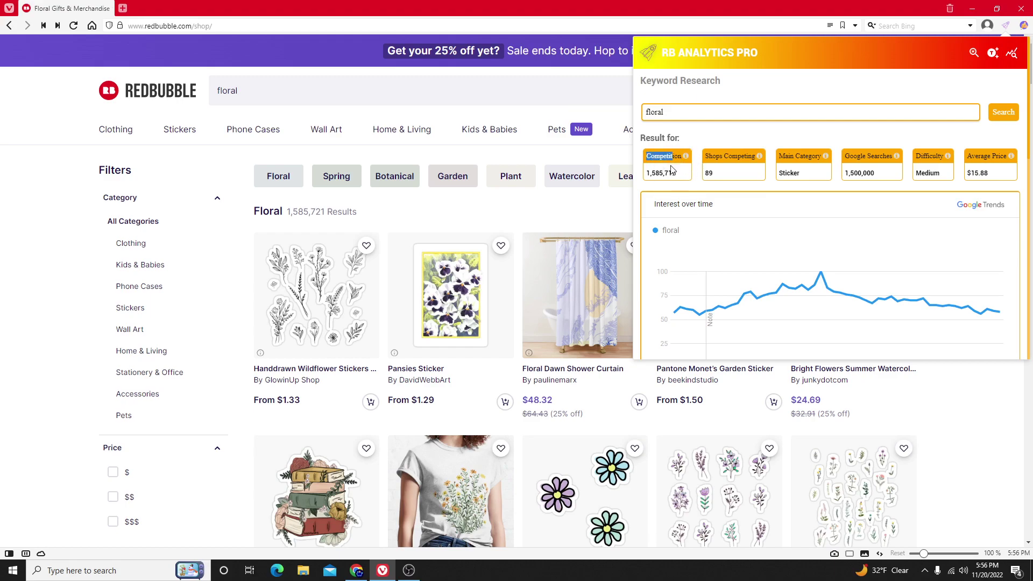
# - Examine the Competition and Shops Competing figures for the floral keyword
pyautogui.moveTo(646, 173); pyautogui.dragTo(661, 174)
pyautogui.click(665, 173)
pyautogui.moveTo(674, 173); pyautogui.dragTo(647, 173)
pyautogui.click(673, 171)
pyautogui.moveTo(708, 155); pyautogui.dragTo(721, 168)
pyautogui.click(723, 171)
pyautogui.moveTo(703, 173); pyautogui.dragTo(751, 172)
pyautogui.click(744, 173)
# - Examine the list of shops competing for floral and their entries alongside the trend chart
pyautogui.scroll(-5, 791, 215)
pyautogui.scroll(-1, 694, 160)
pyautogui.scroll(1, 700, 167)
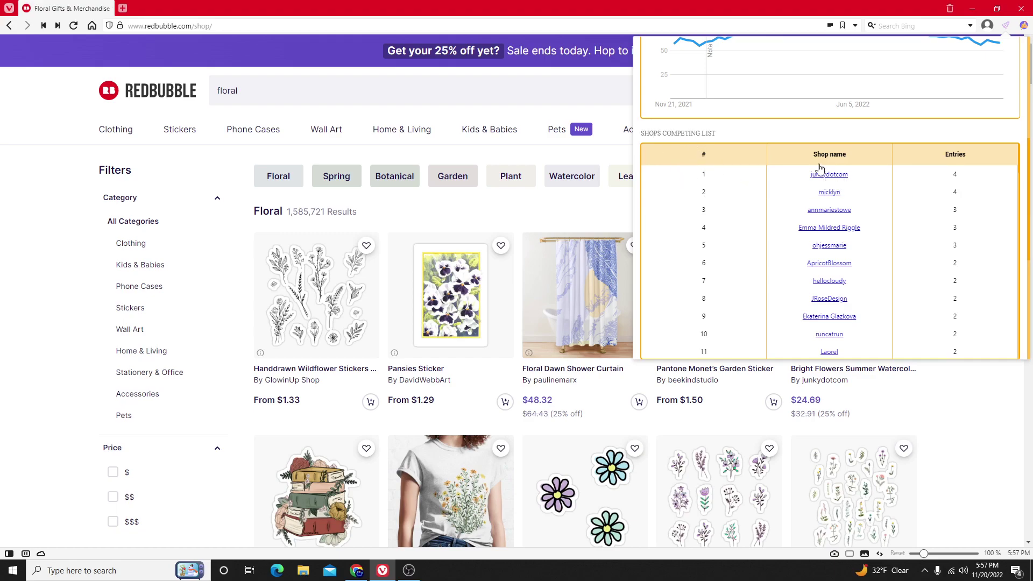
pyautogui.doubleClick(955, 174)
pyautogui.scroll(5, 722, 139)
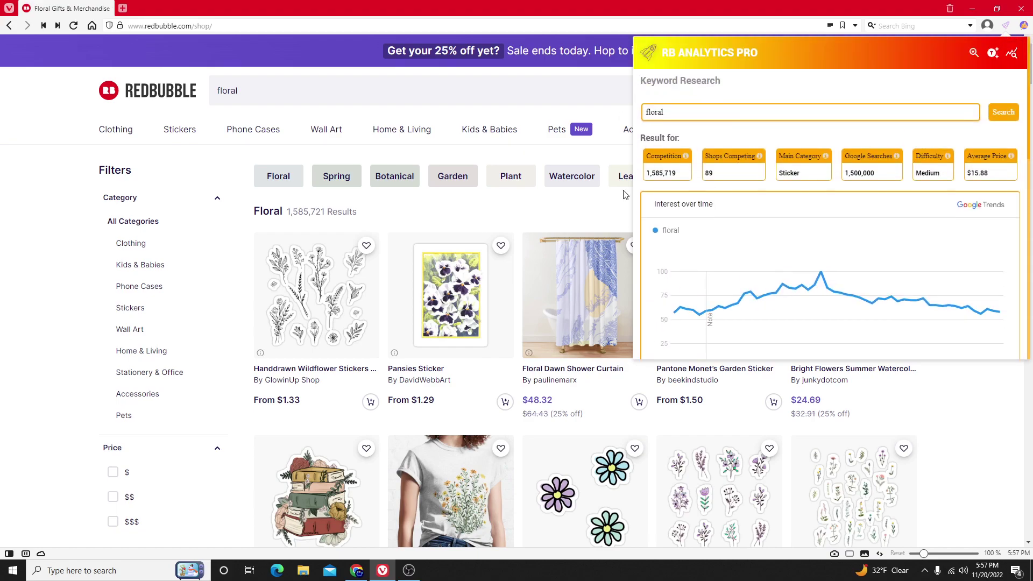
pyautogui.scroll(-7, 898, 270)
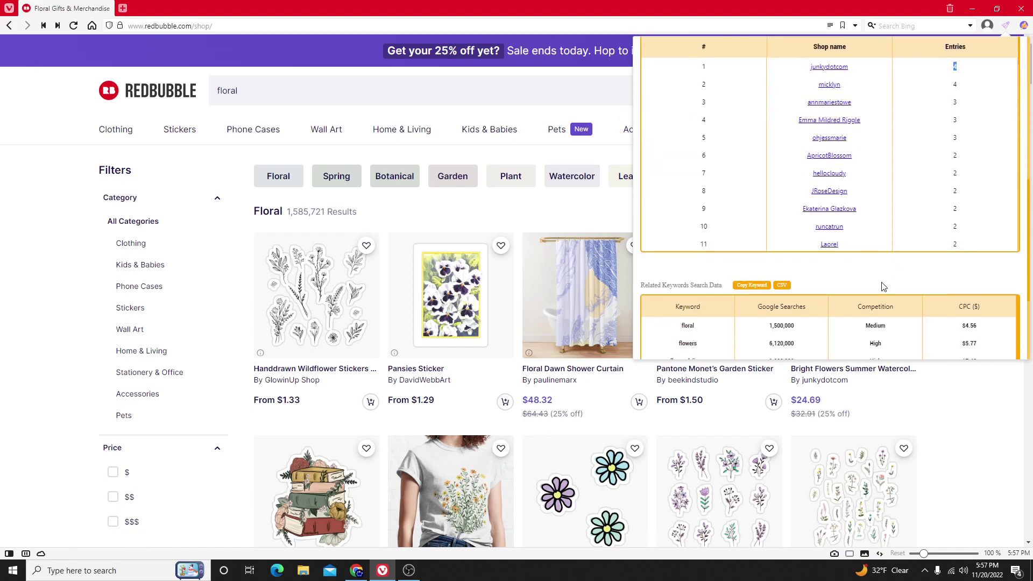
pyautogui.scroll(2, 850, 170)
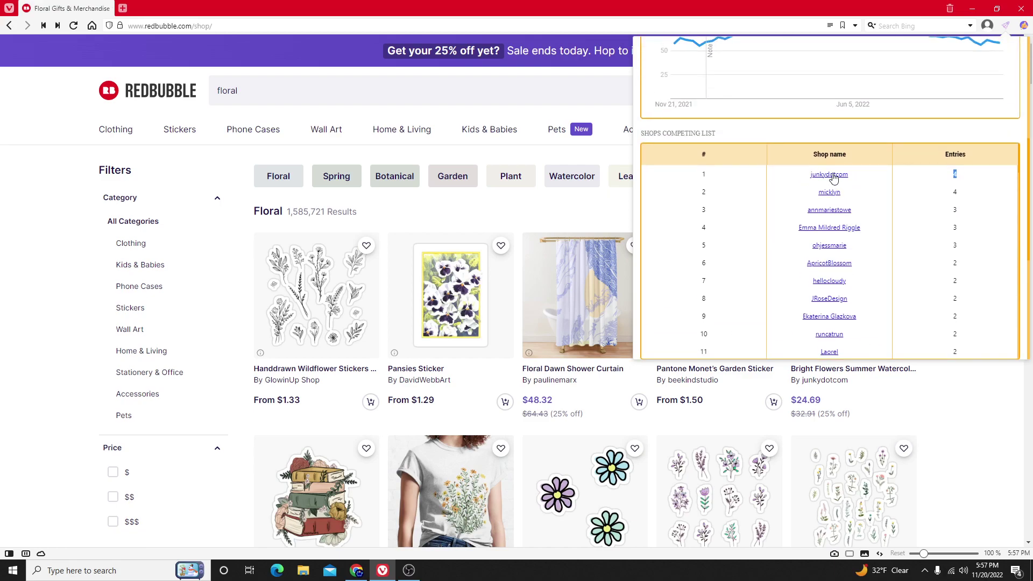
pyautogui.scroll(-3, 823, 242)
pyautogui.scroll(4, 861, 226)
pyautogui.scroll(-4, 914, 124)
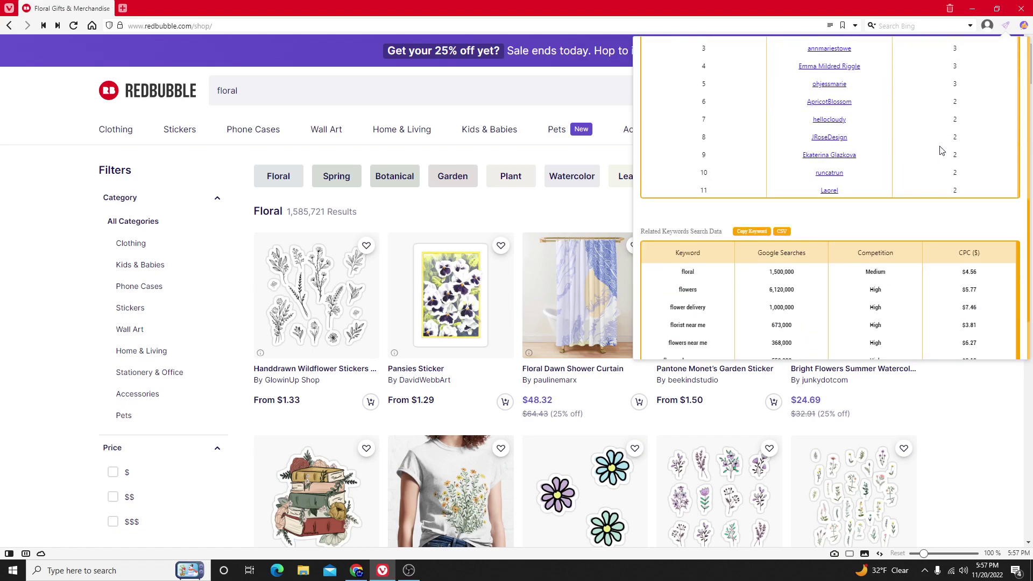
pyautogui.scroll(5, 941, 150)
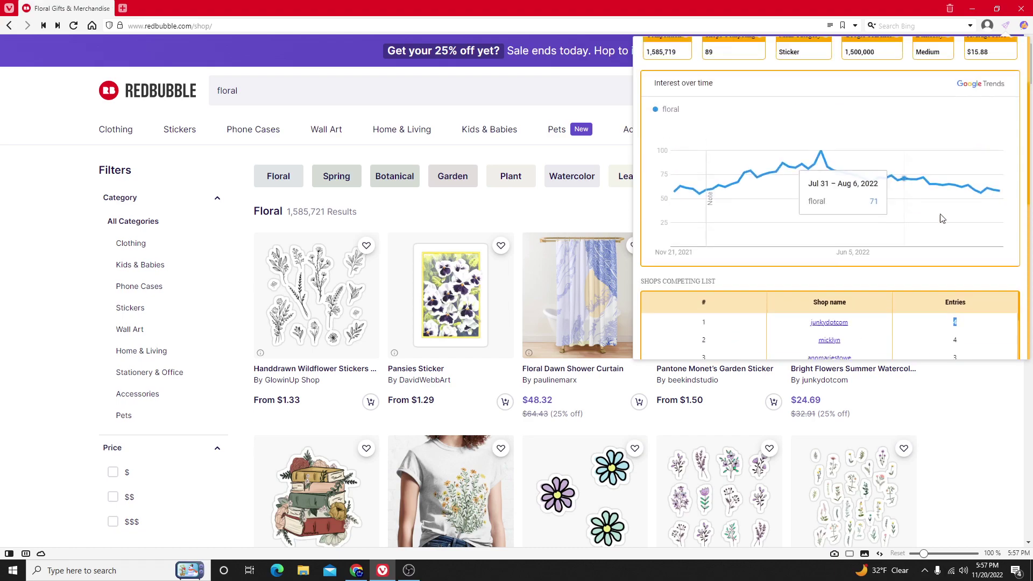
pyautogui.scroll(-2, 948, 342)
pyautogui.scroll(2, 948, 342)
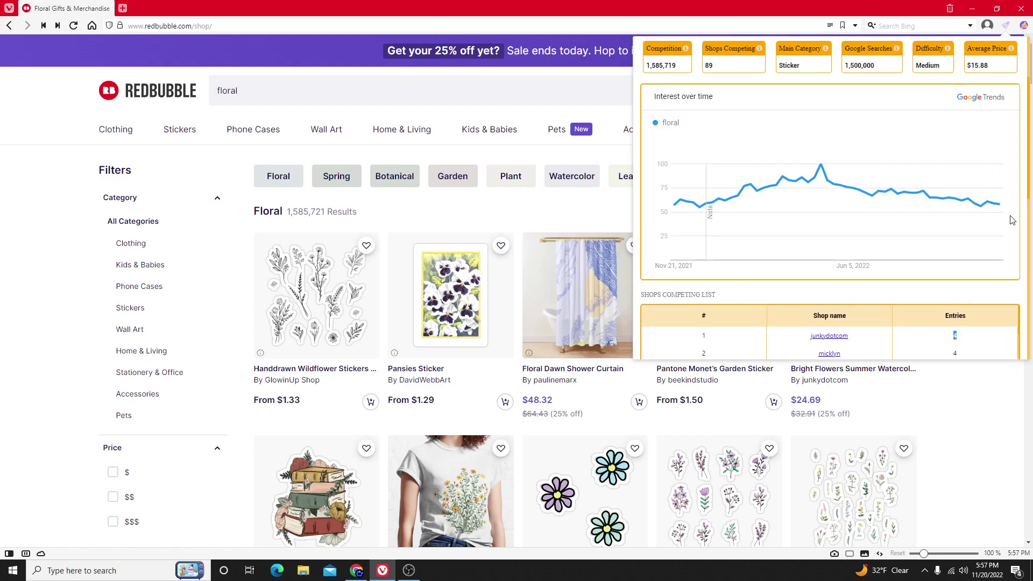
# - Review the related keywords for floral with their Google searches, competition and CPC
pyautogui.scroll(-4, 1010, 215)
pyautogui.scroll(-3, 833, 341)
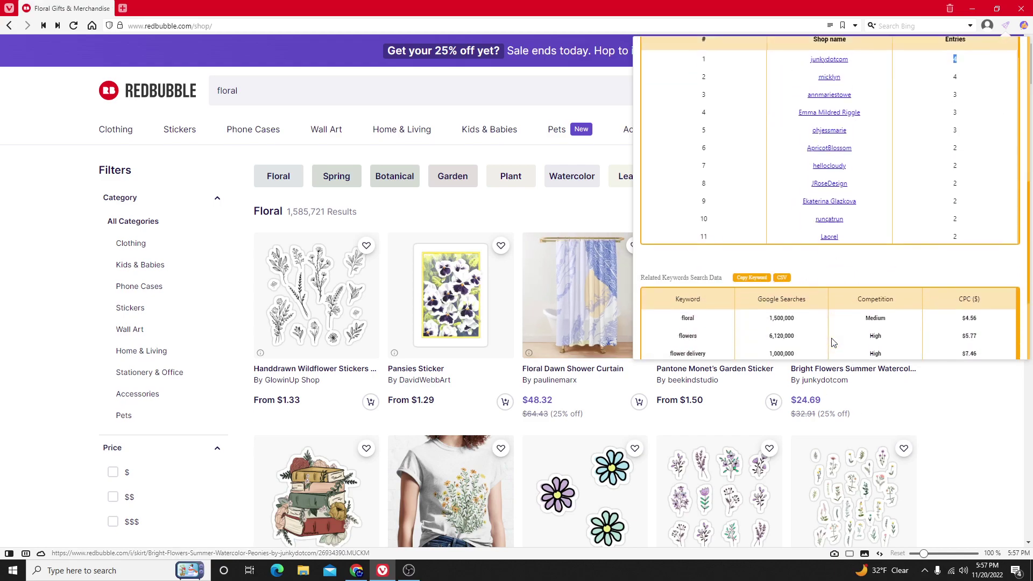
pyautogui.scroll(-1, 750, 238)
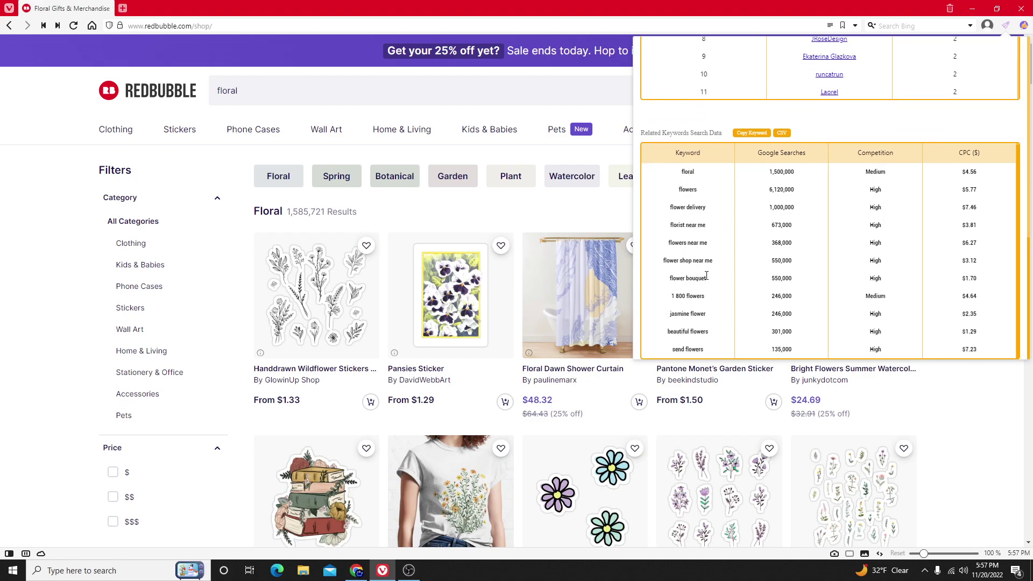
pyautogui.moveTo(676, 156); pyautogui.dragTo(693, 362)
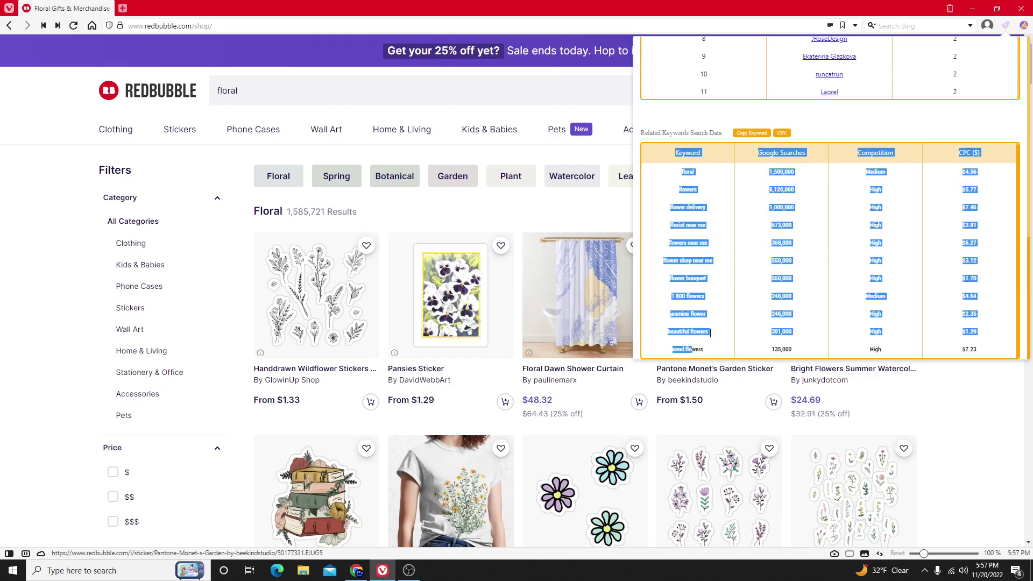
pyautogui.click(706, 320)
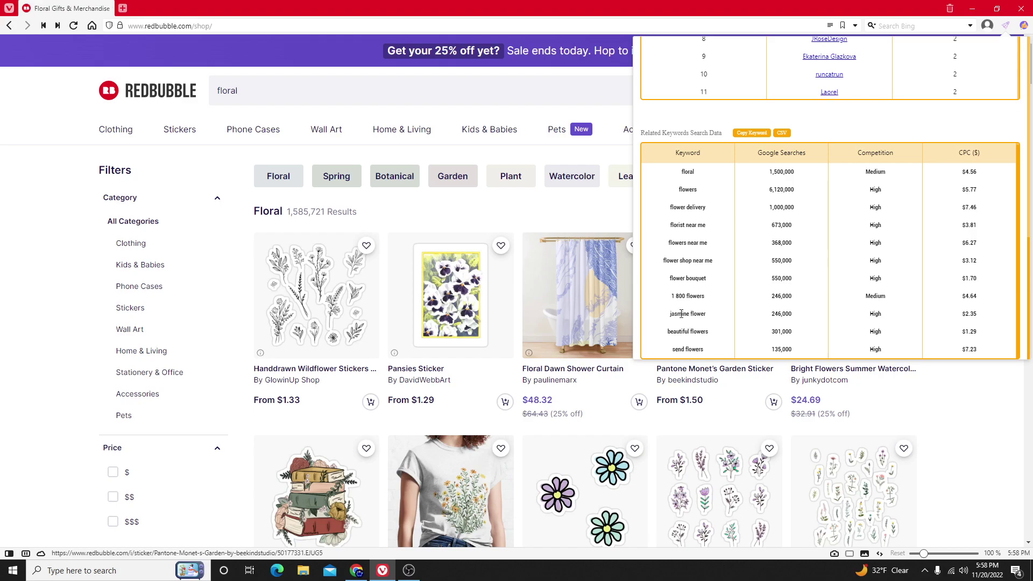
# - Compare the floral summary with the related keywords table and highlight the keyword "jasmine flower" there
pyautogui.moveTo(669, 317); pyautogui.dragTo(708, 317)
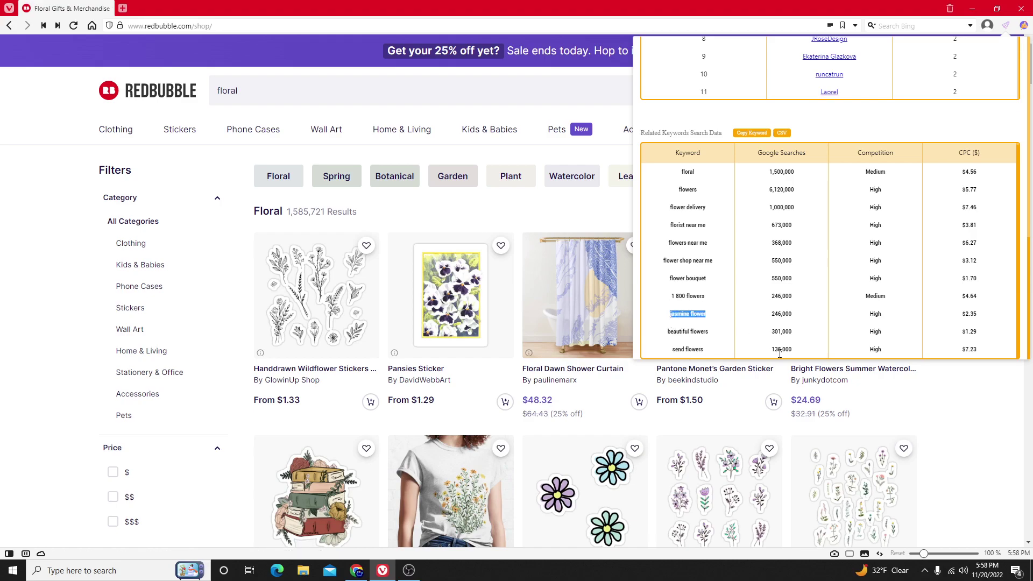
pyautogui.scroll(10, 775, 323)
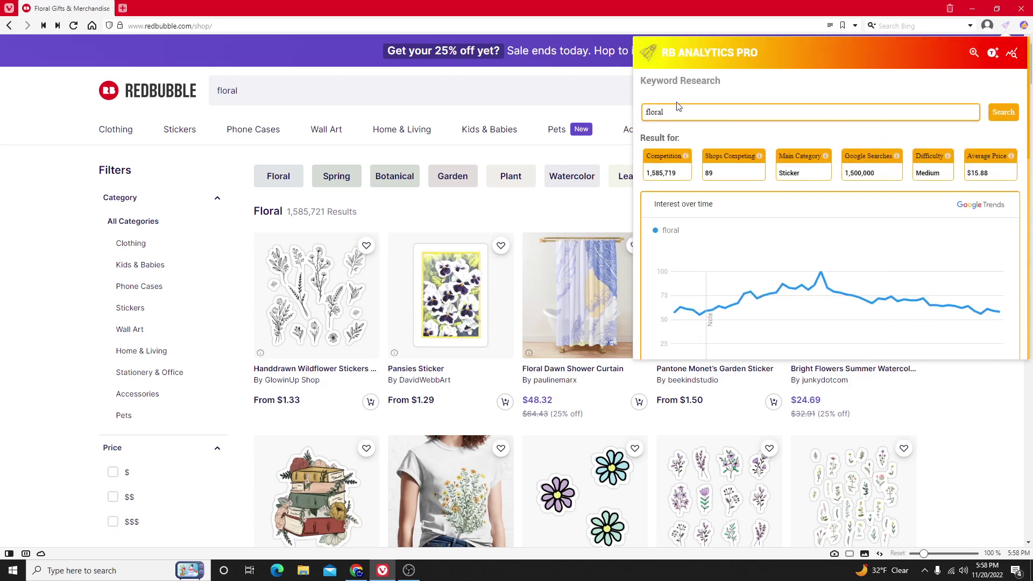
pyautogui.scroll(-15, 812, 299)
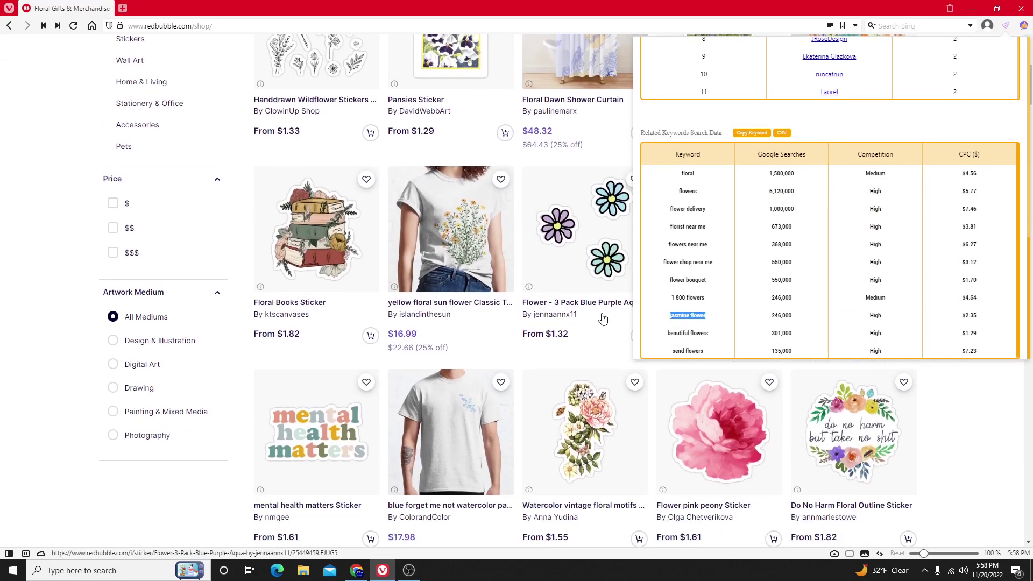
pyautogui.scroll(5, 603, 318)
pyautogui.scroll(1, 673, 323)
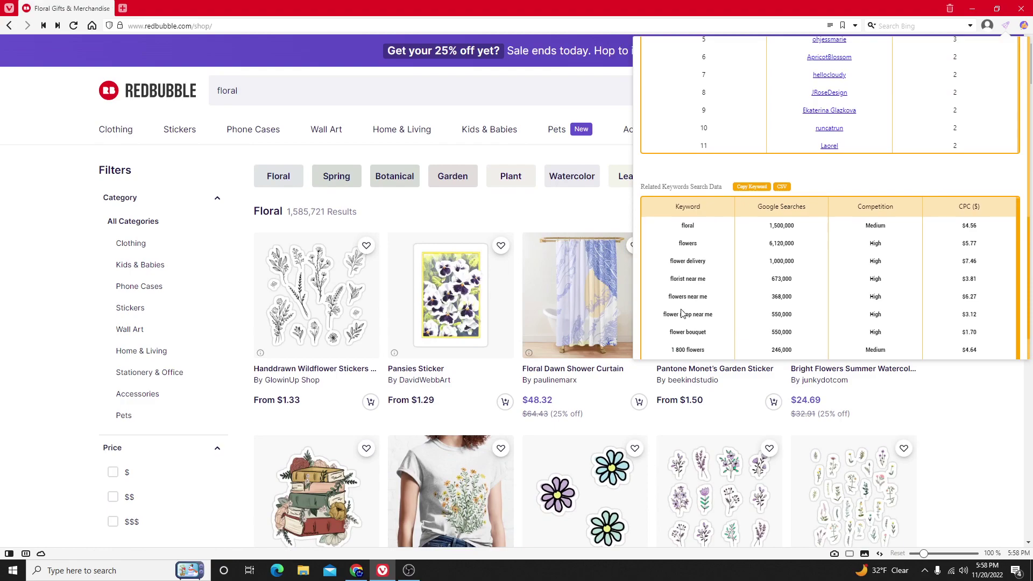
pyautogui.scroll(-1, 681, 314)
pyautogui.tripleClick(680, 314)
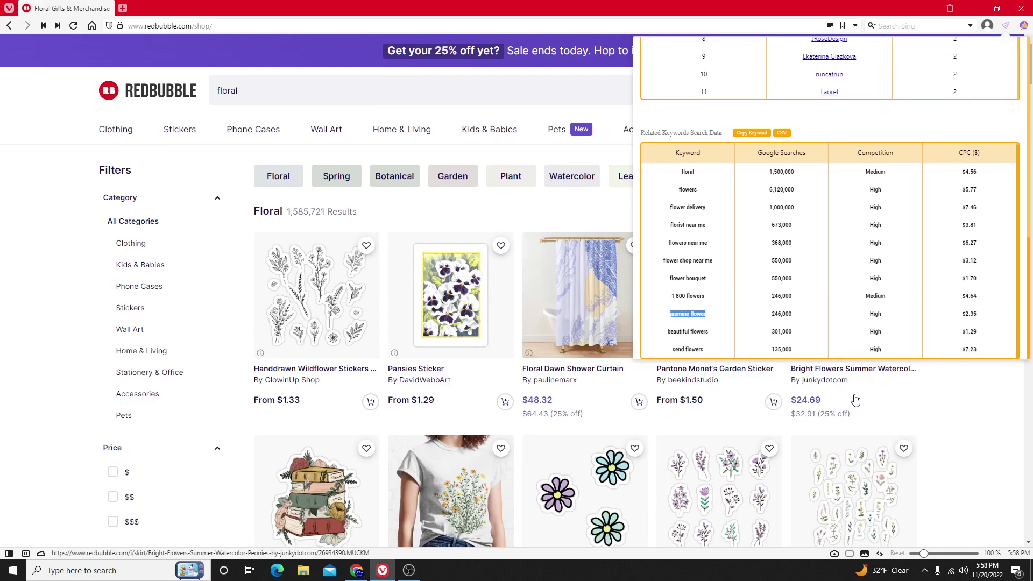
# - Review the Google searches, competition and CPC columns of the related keywords for floral
pyautogui.moveTo(856, 153); pyautogui.dragTo(893, 247)
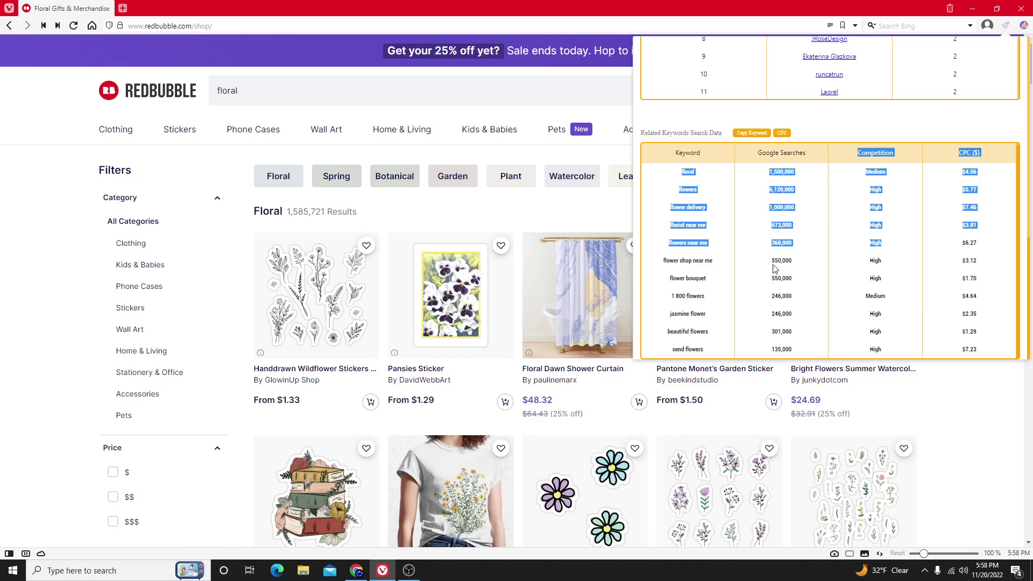
pyautogui.click(688, 270)
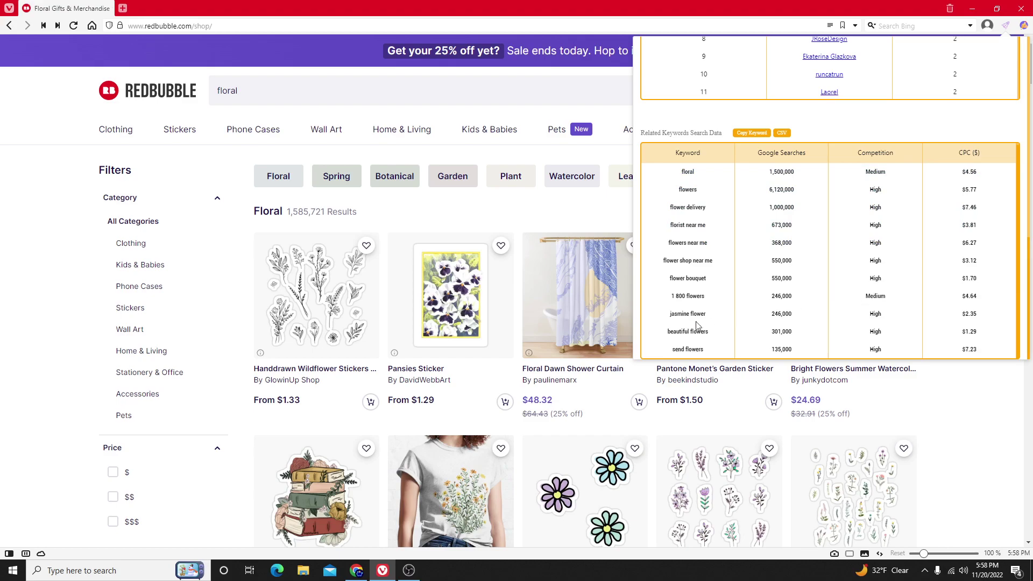
pyautogui.moveTo(751, 159); pyautogui.dragTo(777, 313)
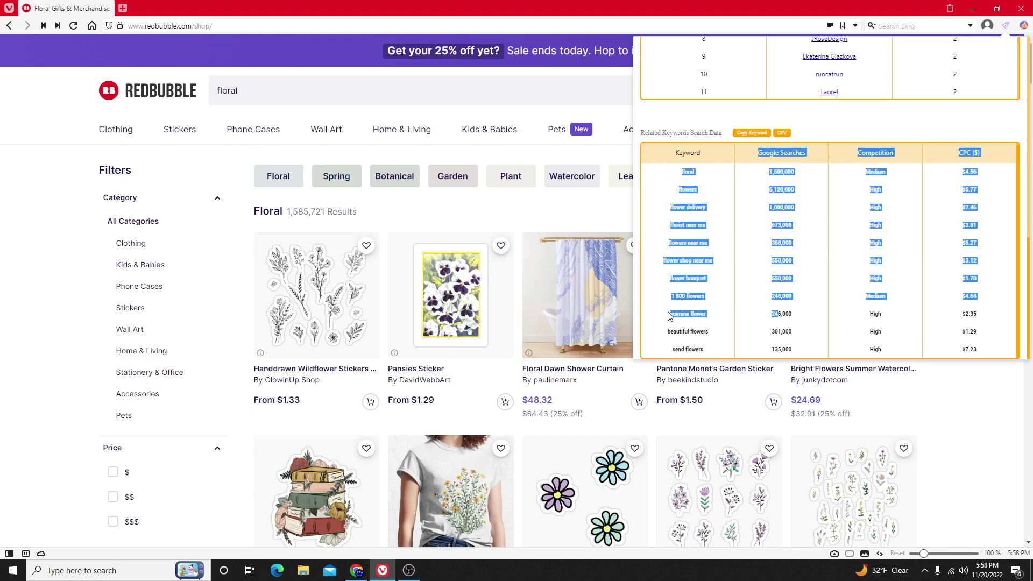
# - Compare floral's Shops Competing figure with the entries of the top-ranked shop in the competing list
pyautogui.scroll(5, 847, 176)
pyautogui.scroll(4, 846, 176)
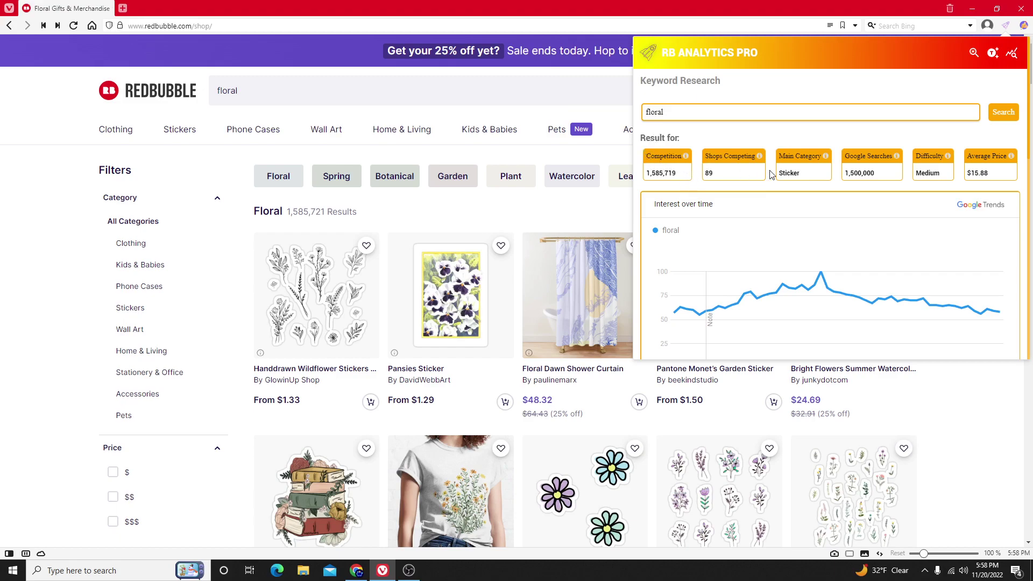
pyautogui.moveTo(705, 156); pyautogui.dragTo(725, 178)
pyautogui.click(725, 178)
pyautogui.scroll(-5, 915, 246)
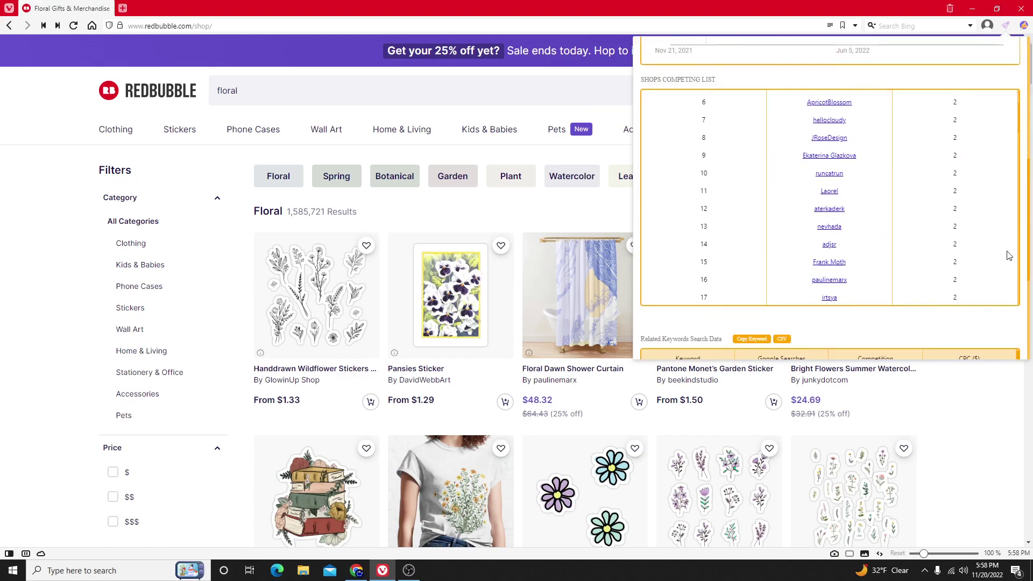
pyautogui.moveTo(950, 122); pyautogui.dragTo(963, 122)
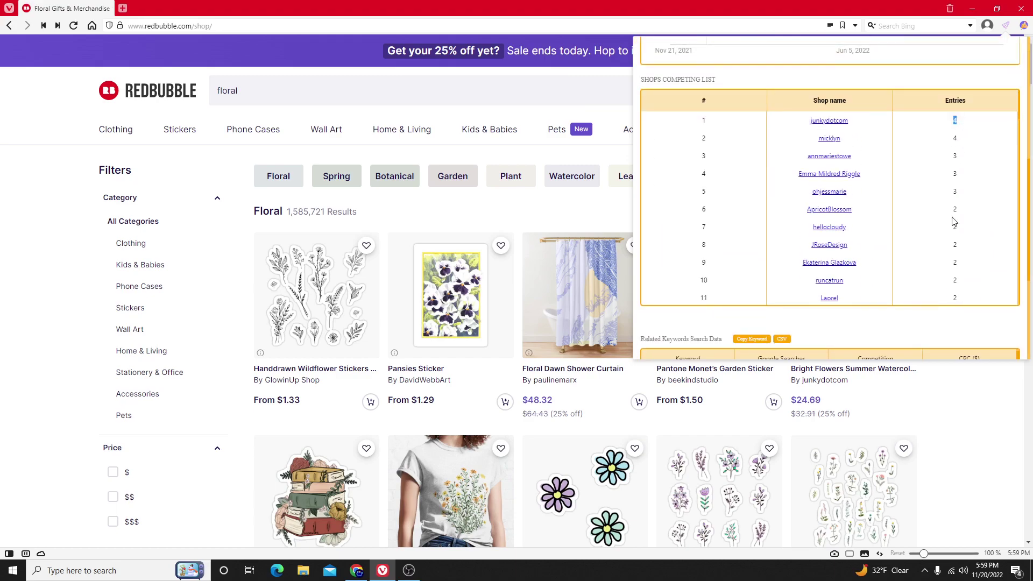
pyautogui.scroll(3, 910, 252)
pyautogui.scroll(3, 908, 252)
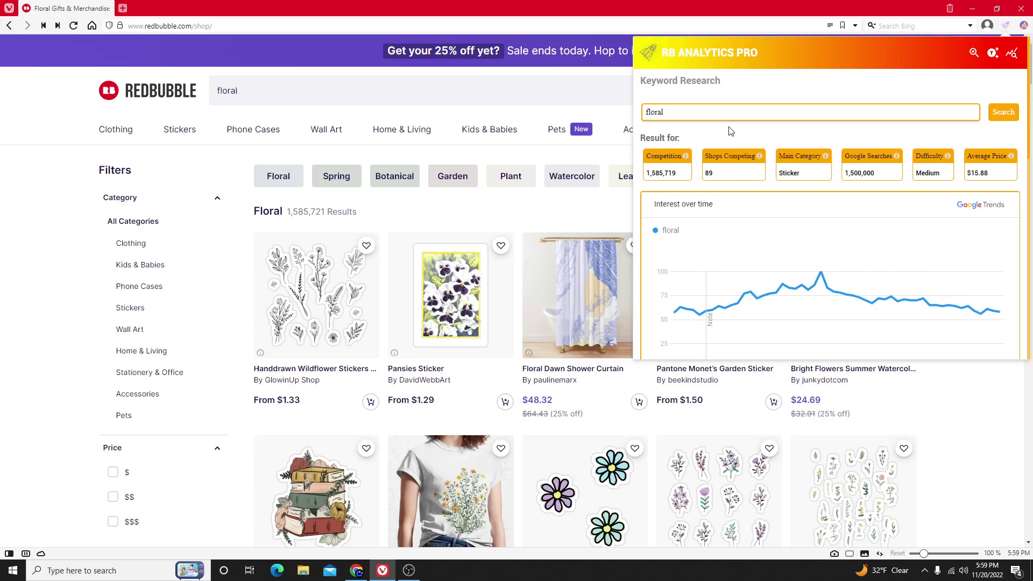
# - Open Calculator, multiply the 89 competing shops by 4 entries each, and minimize it
pyautogui.click(69, 570)
pyautogui.write('calc')
pyautogui.press('Return')
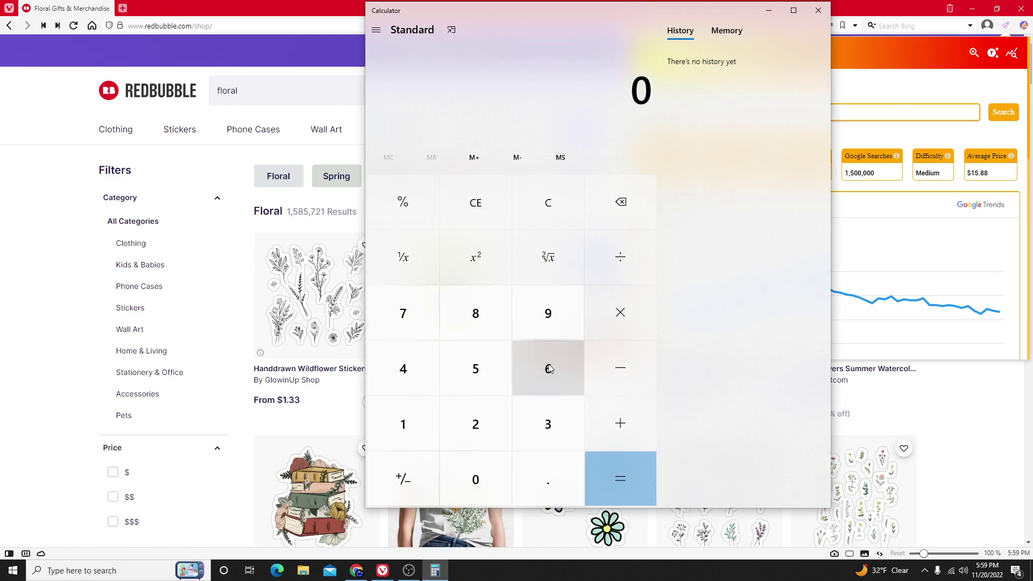
pyautogui.doubleClick(495, 327)
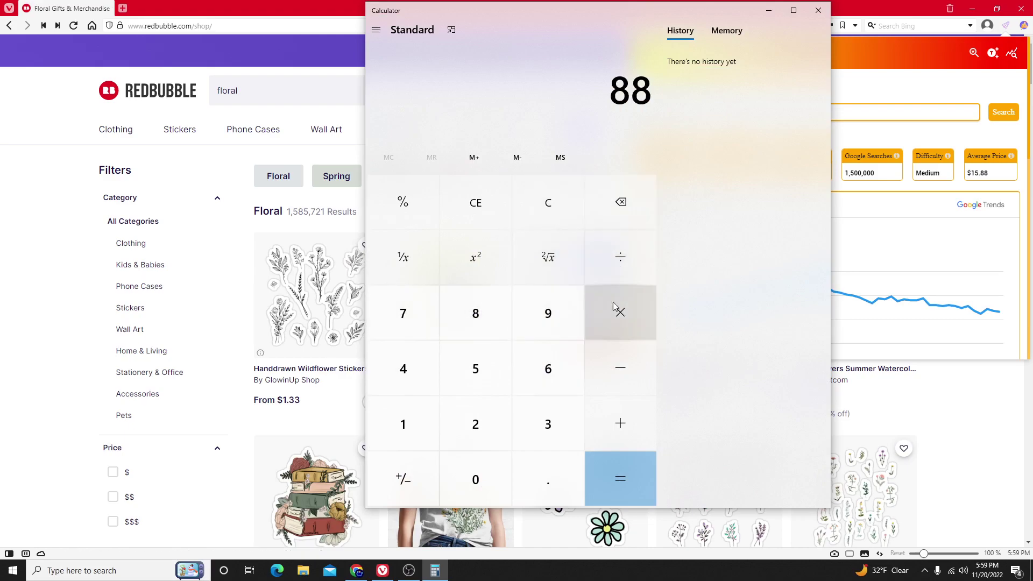
pyautogui.click(563, 211)
pyautogui.click(494, 302)
pyautogui.click(555, 312)
pyautogui.press('*')
pyautogui.click(393, 371)
pyautogui.click(645, 482)
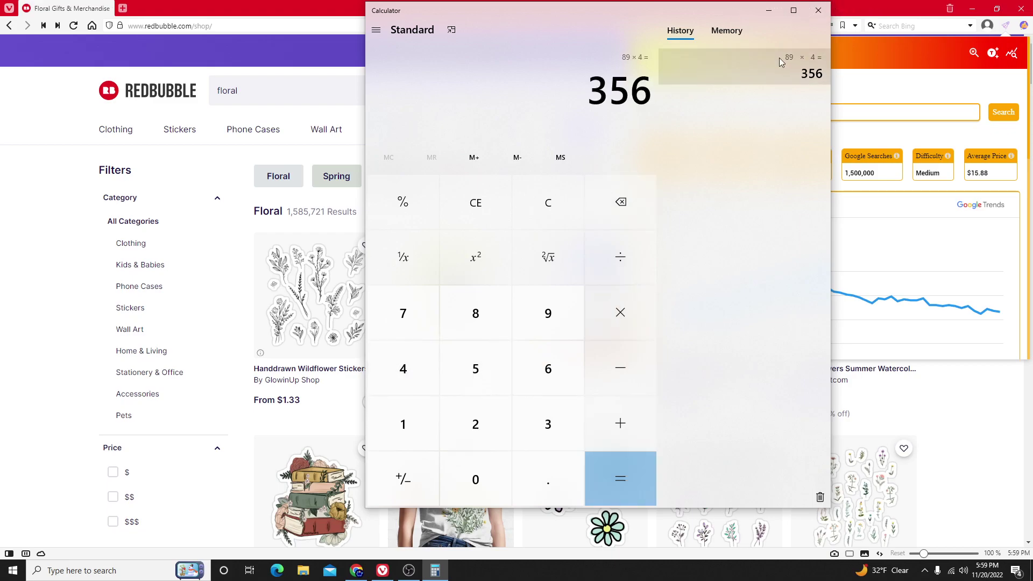
pyautogui.click(768, 11)
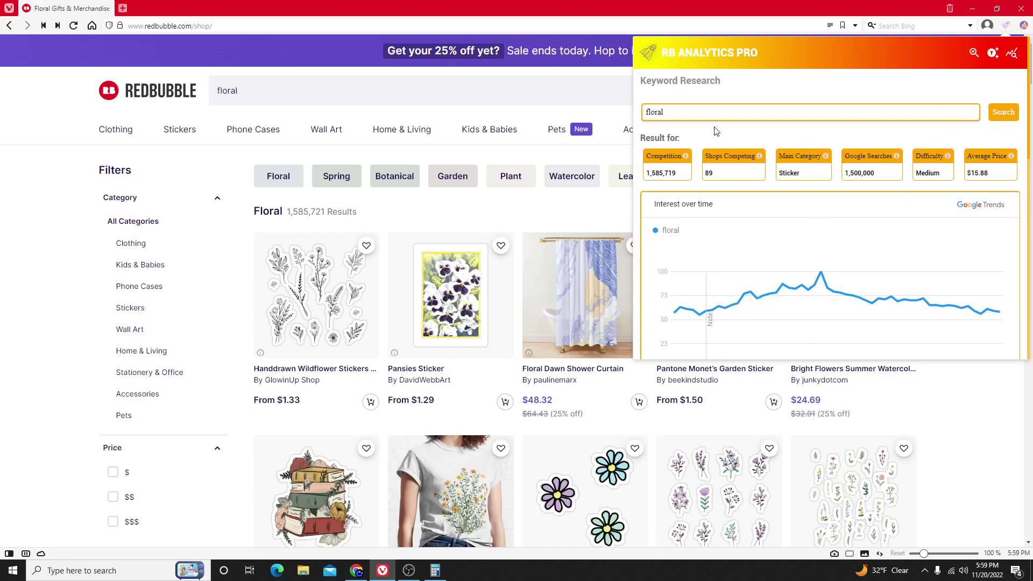
# - Compare the Shops Competing figure with the Competition figure in the floral summary
pyautogui.moveTo(709, 156); pyautogui.dragTo(723, 177)
pyautogui.click(724, 177)
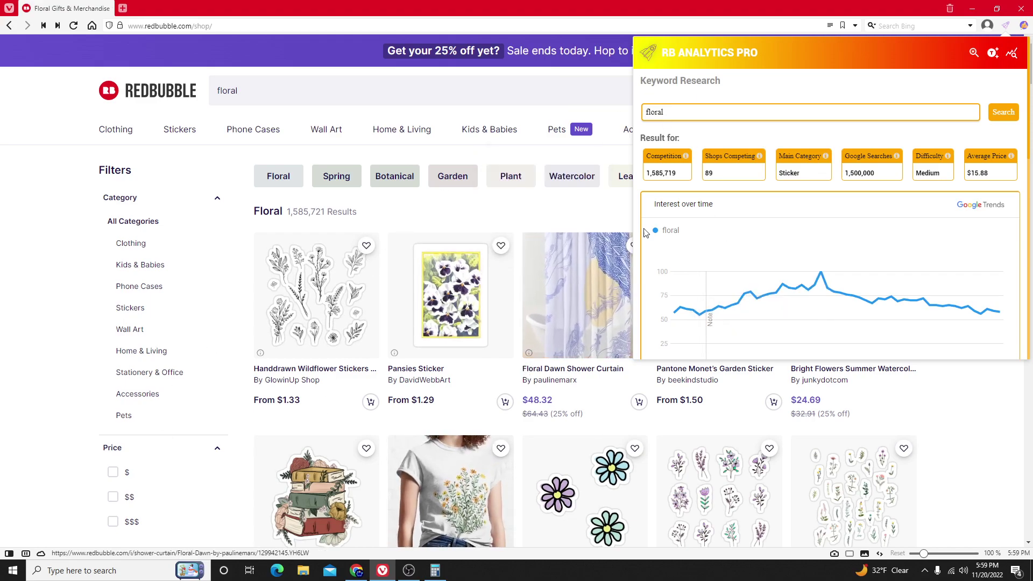
pyautogui.moveTo(664, 156); pyautogui.dragTo(725, 159)
pyautogui.click(725, 159)
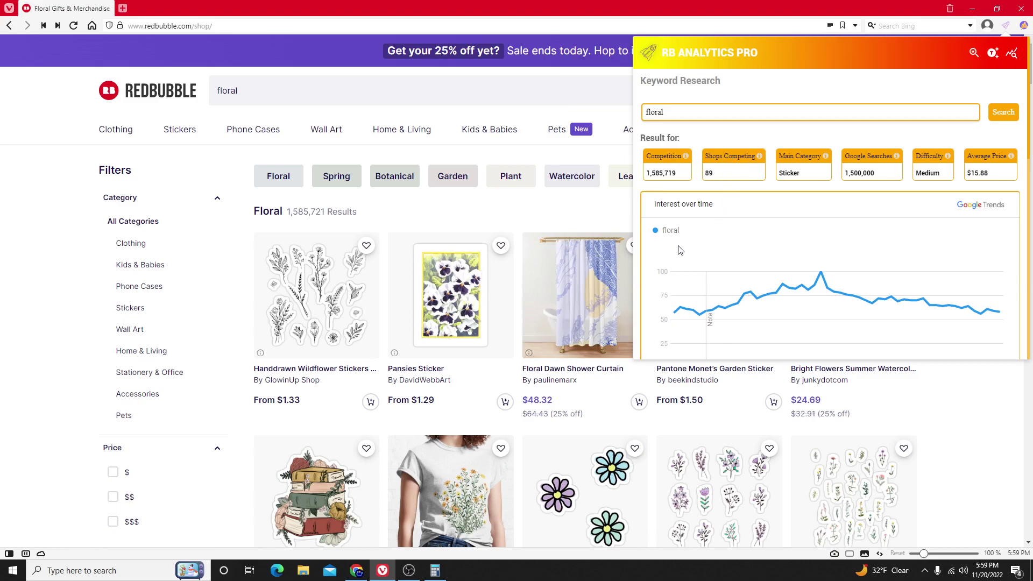
# - Examine floral's Difficulty rating and Google Searches figure together with its interest-over-time chart
pyautogui.moveTo(916, 150); pyautogui.dragTo(927, 173)
pyautogui.click(928, 172)
pyautogui.moveTo(937, 172); pyautogui.dragTo(926, 158)
pyautogui.click(923, 155)
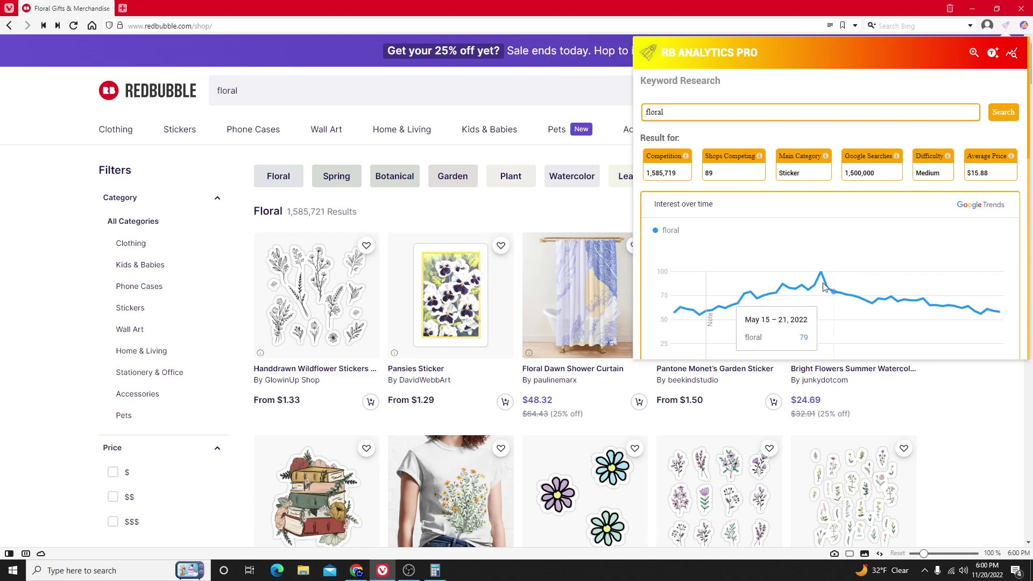
pyautogui.moveTo(863, 162); pyautogui.dragTo(877, 177)
pyautogui.click(865, 136)
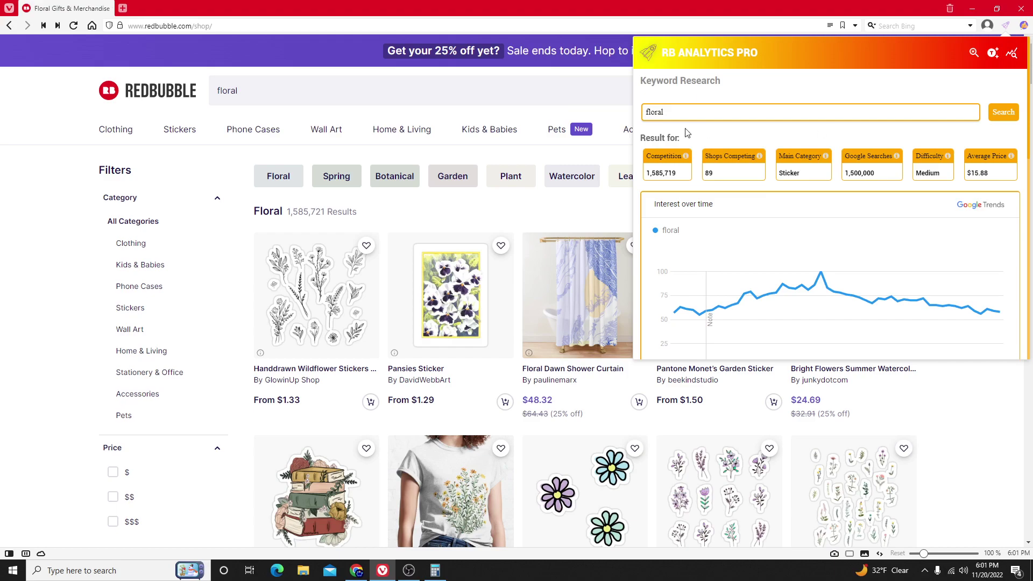
# - Copy the keyword "jasmine flower" from floral's related keywords table
pyautogui.moveTo(665, 112); pyautogui.dragTo(640, 115)
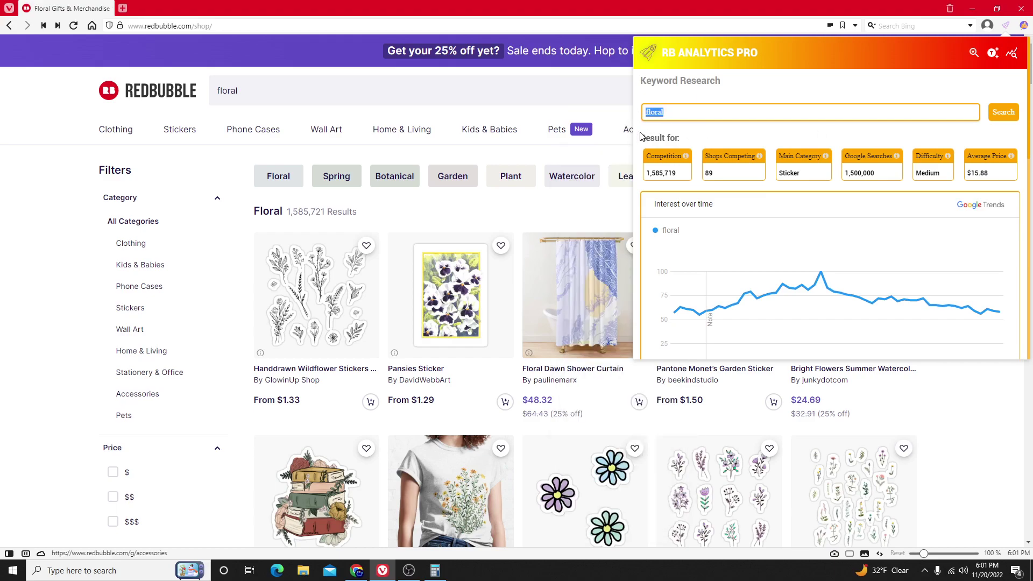
pyautogui.click(670, 112)
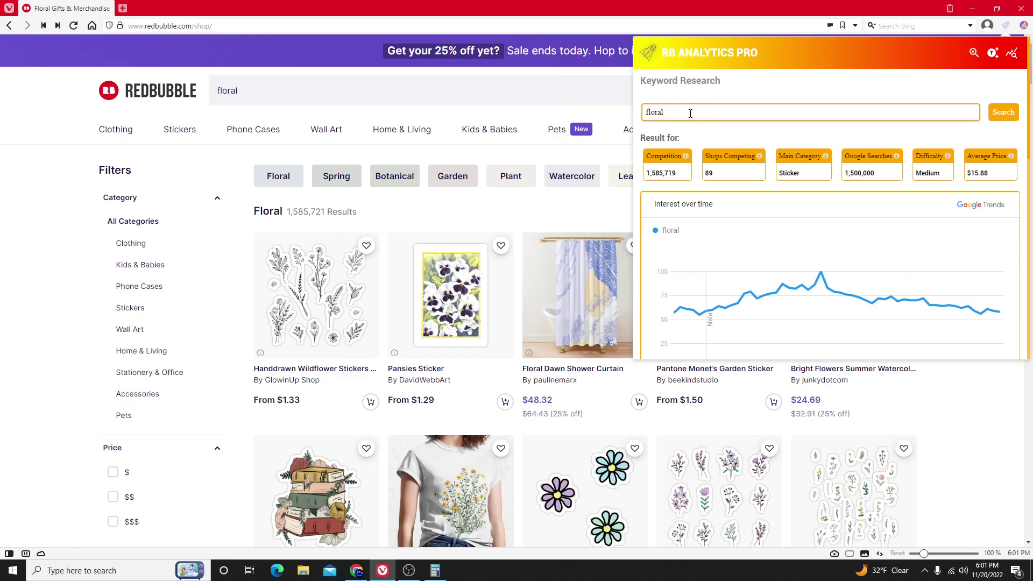
pyautogui.scroll(-10, 731, 285)
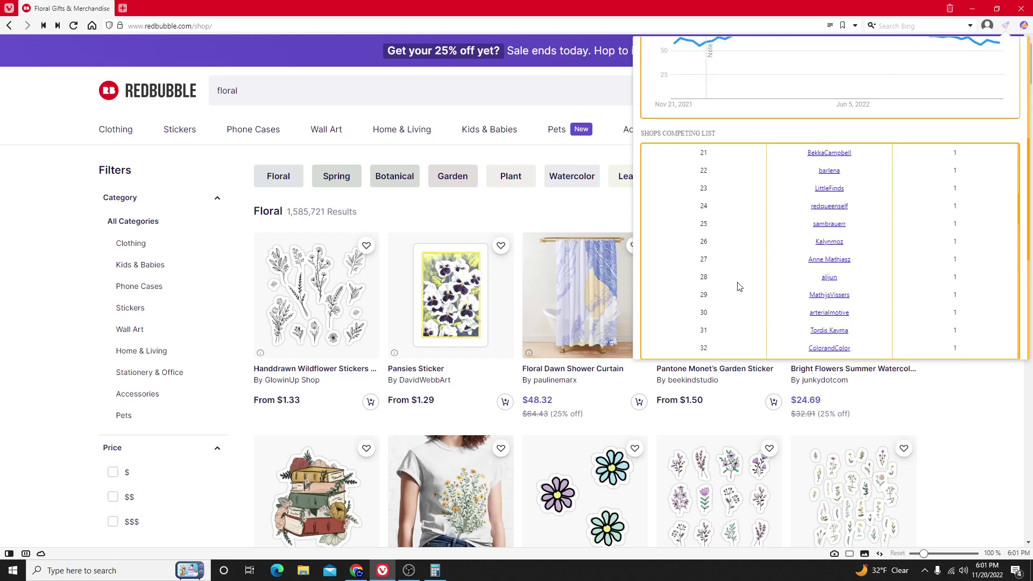
pyautogui.scroll(-3, 848, 215)
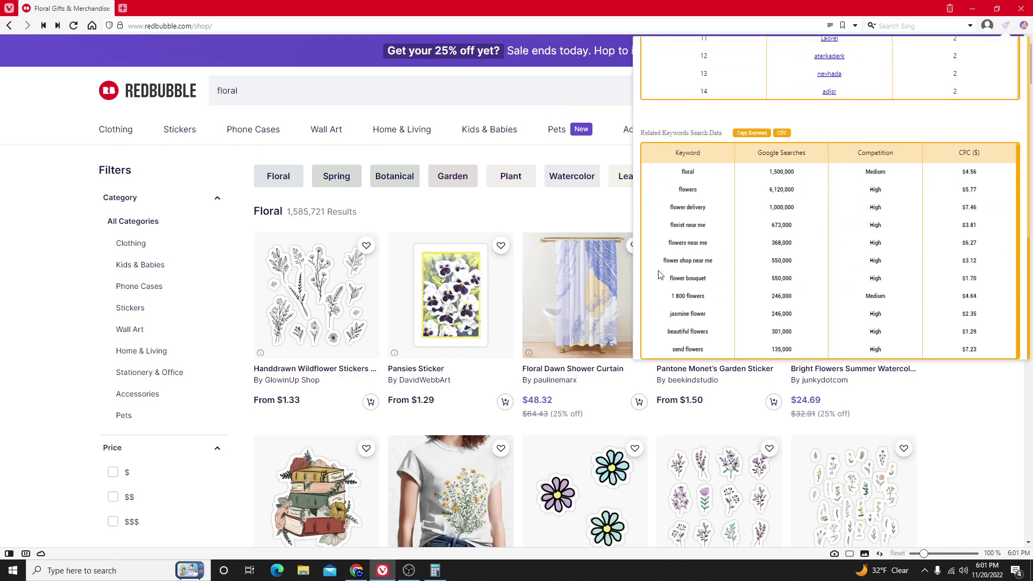
pyautogui.moveTo(667, 317); pyautogui.dragTo(707, 321)
pyautogui.rightClick(693, 316)
pyautogui.click(713, 325)
# - Replace the research keyword floral with "jasmine flower" and run the search
pyautogui.scroll(13, 761, 206)
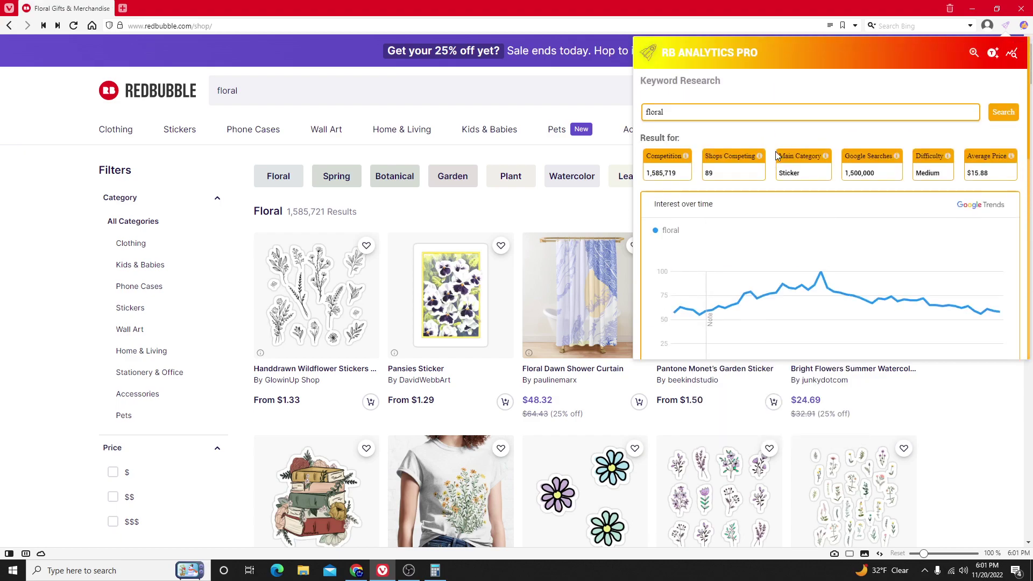
pyautogui.hotkey('ctrl', 'a')
pyautogui.hotkey('ctrl', 'v')
pyautogui.click(1013, 112)
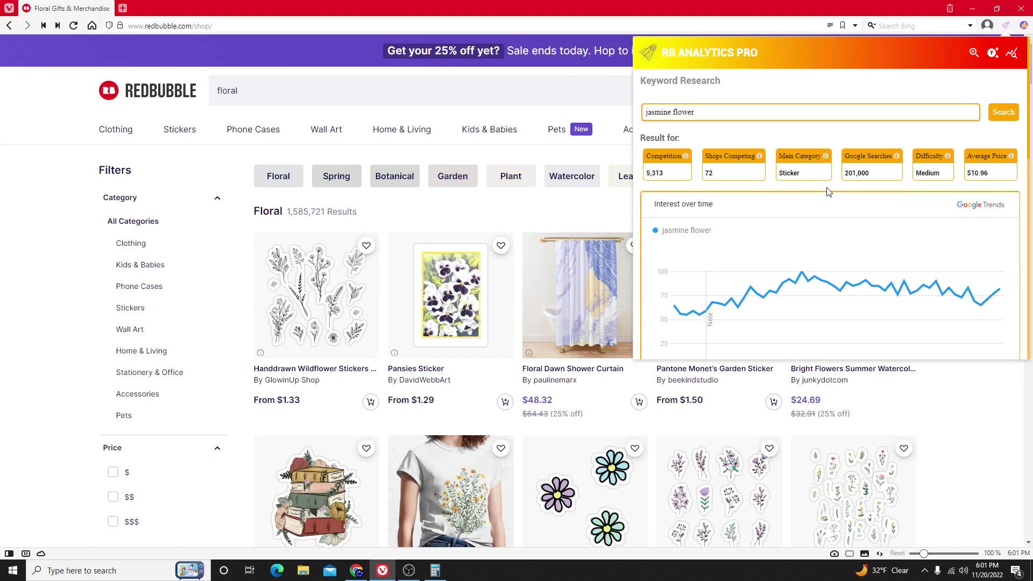
# - Examine the jasmine flower summary figures and the entries of the top-ranked shop in its competing list
pyautogui.doubleClick(710, 174)
pyautogui.moveTo(642, 113); pyautogui.dragTo(872, 146)
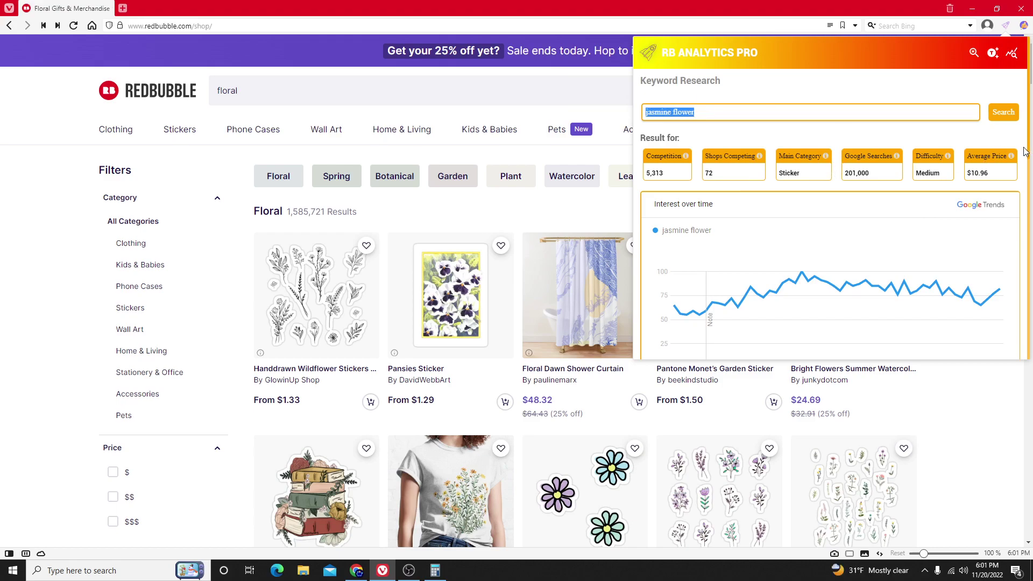
pyautogui.scroll(-6, 1026, 153)
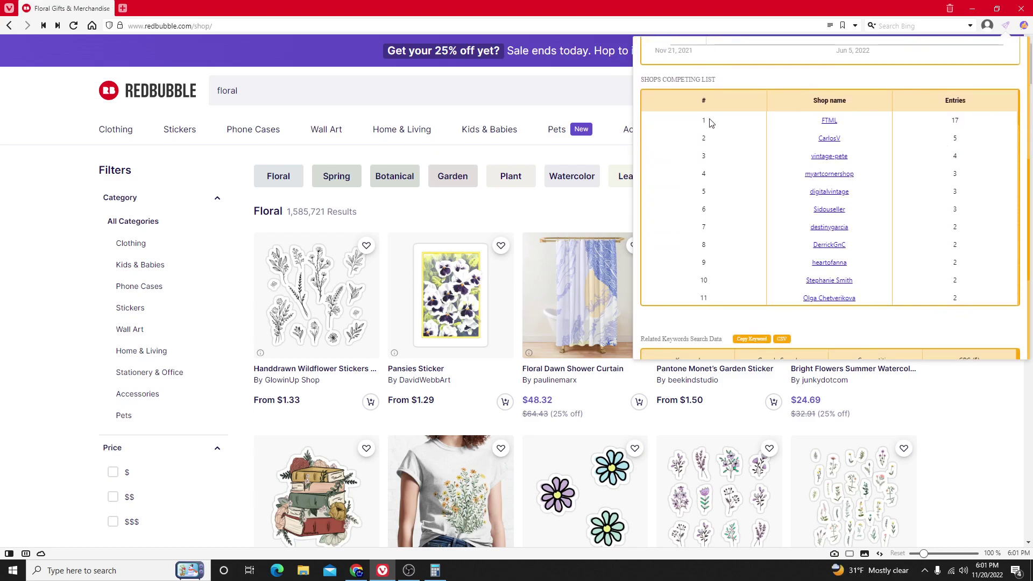
pyautogui.moveTo(694, 124); pyautogui.dragTo(724, 121)
pyautogui.moveTo(947, 124); pyautogui.dragTo(964, 124)
pyautogui.click(963, 125)
pyautogui.moveTo(963, 124); pyautogui.dragTo(702, 109)
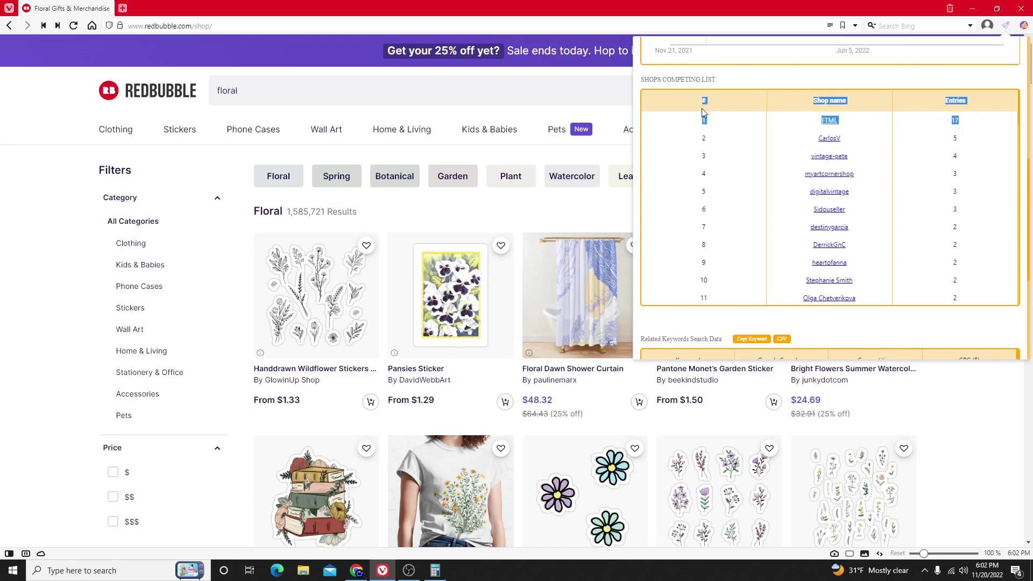
pyautogui.click(743, 130)
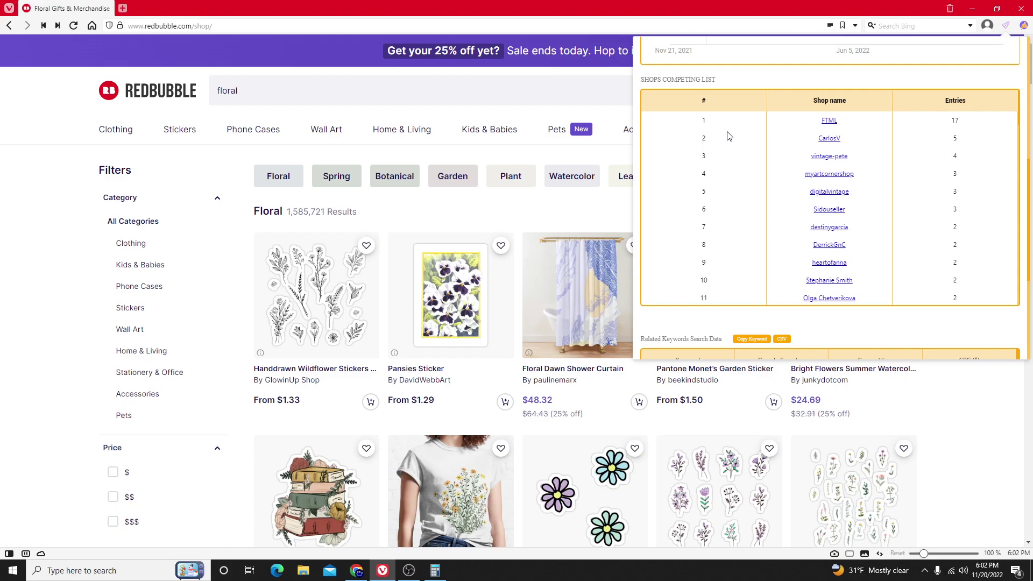
# - Recheck the jasmine flower summary against the top-ranked shop's row and entries in the competing list
pyautogui.scroll(6, 728, 132)
pyautogui.scroll(-5, 739, 260)
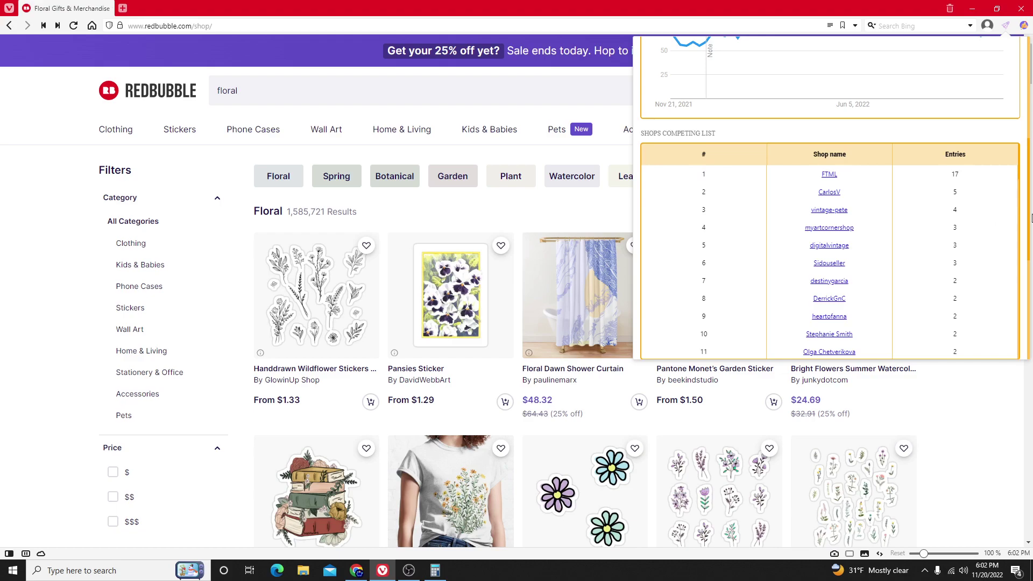
pyautogui.doubleClick(957, 176)
pyautogui.moveTo(837, 176); pyautogui.dragTo(727, 172)
pyautogui.click(701, 172)
# - Open the second-ranked shop in the jasmine flower competing list and look through its products
pyautogui.click(833, 193)
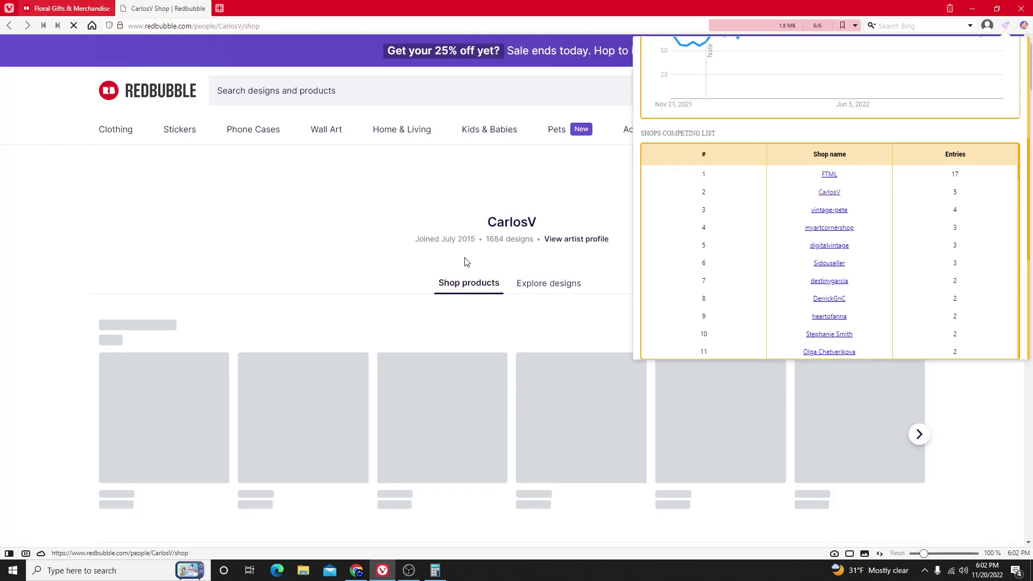
pyautogui.scroll(-2, 462, 261)
pyautogui.scroll(-12, 427, 235)
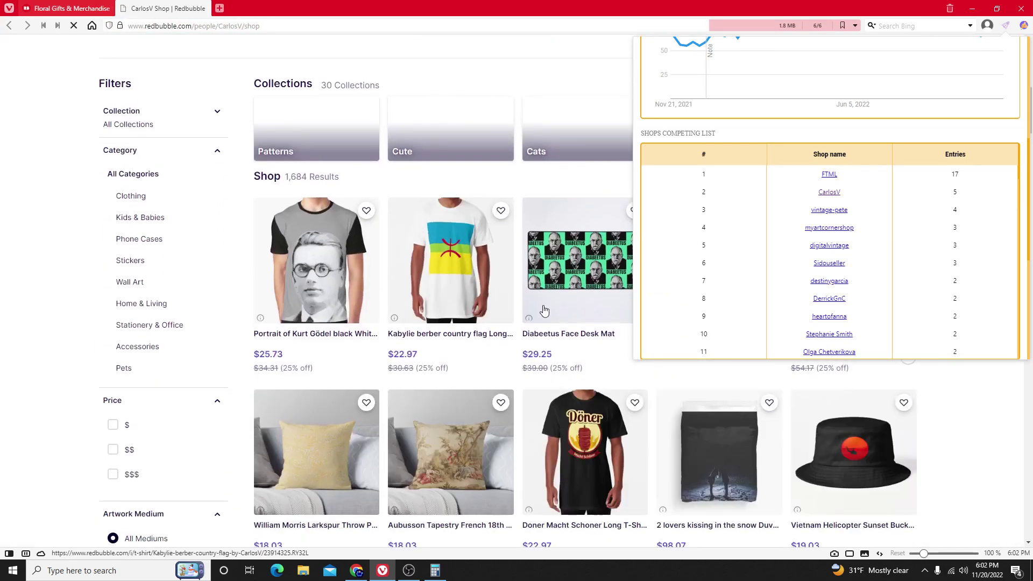
pyautogui.scroll(-8, 446, 319)
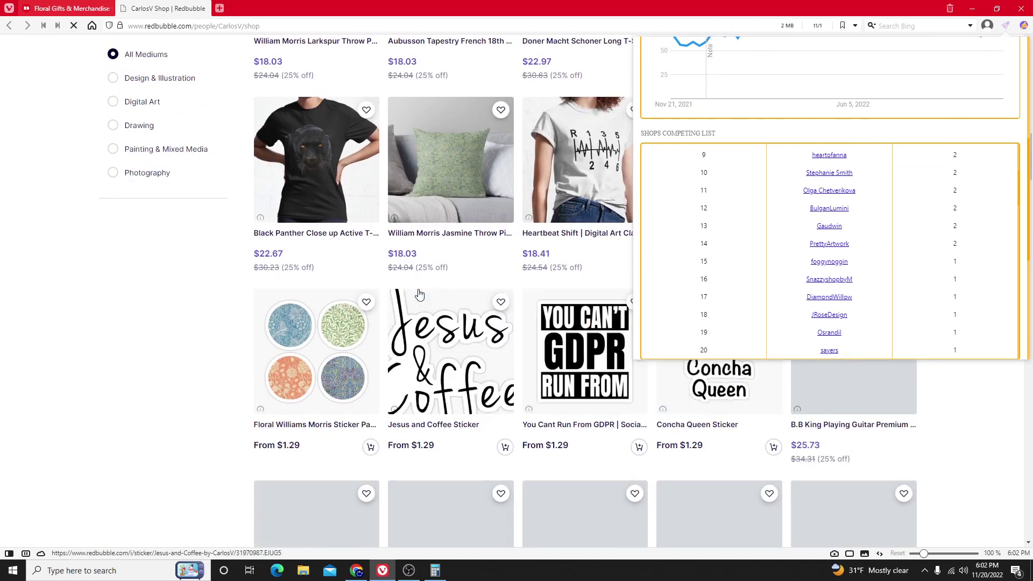
pyautogui.scroll(4, 423, 296)
pyautogui.scroll(10, 1029, 271)
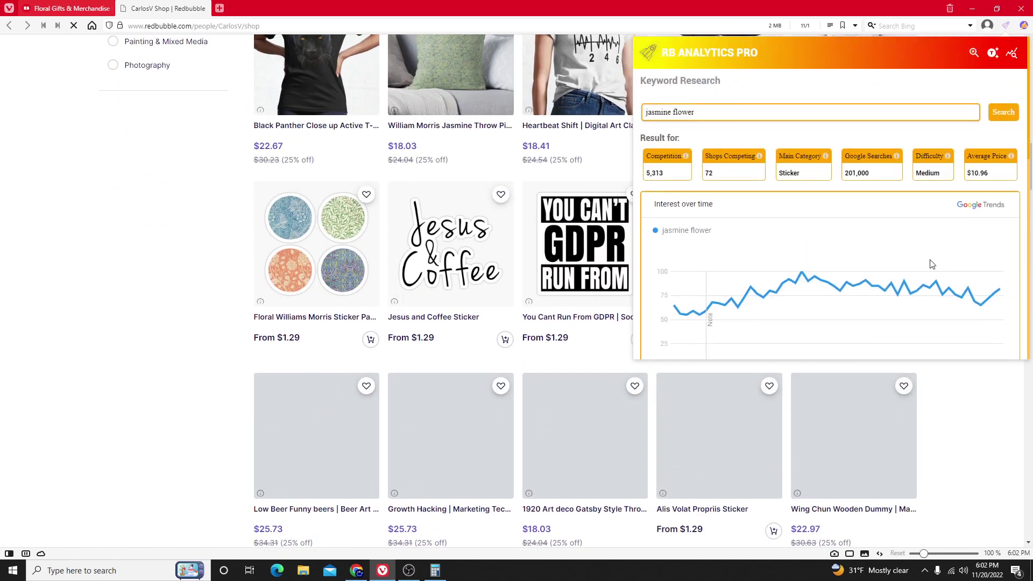
# - Browse more of the shop's products and collections and compare them with the jasmine flower trend and competing shops
pyautogui.scroll(-7, 398, 325)
pyautogui.scroll(-9, 407, 329)
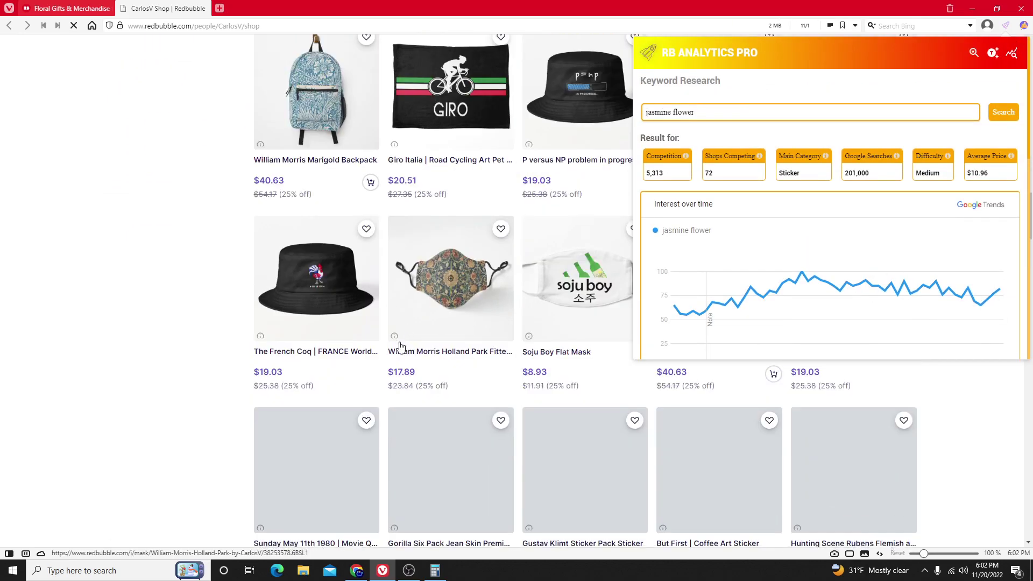
pyautogui.scroll(11, 393, 334)
pyautogui.scroll(6, 388, 329)
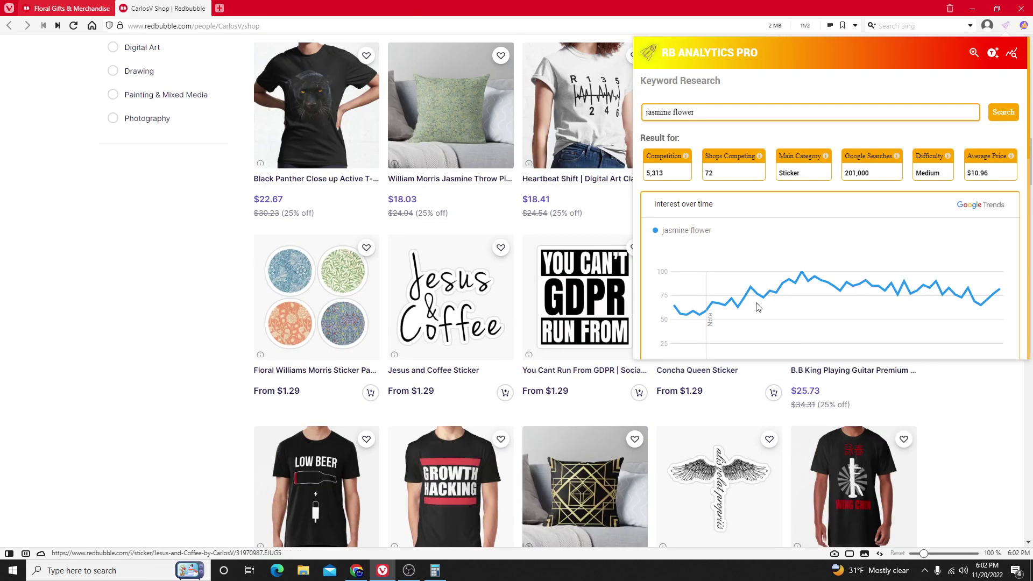
pyautogui.scroll(-3, 773, 205)
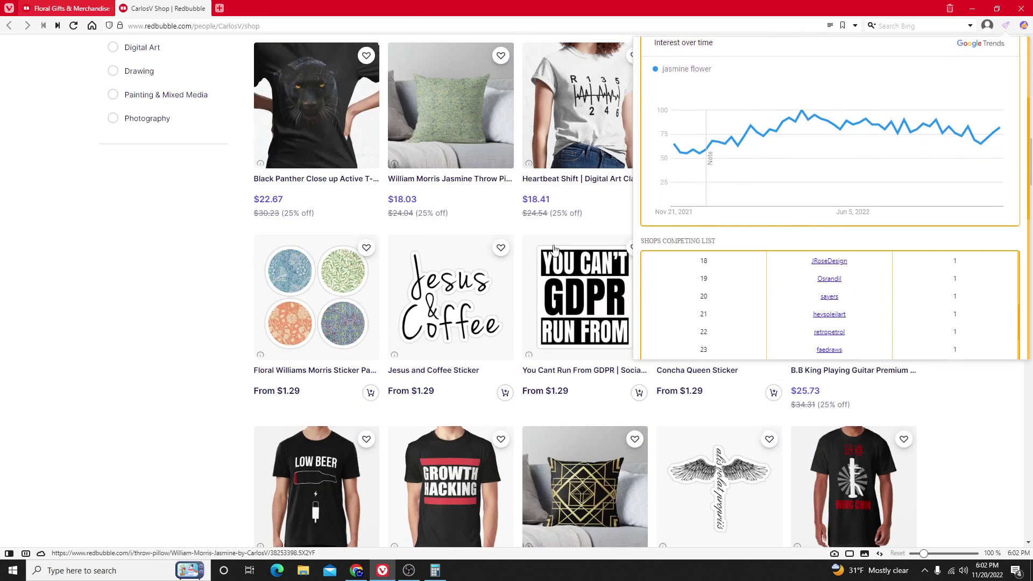
pyautogui.scroll(-5, 433, 183)
pyautogui.scroll(6, 433, 179)
pyautogui.scroll(13, 442, 178)
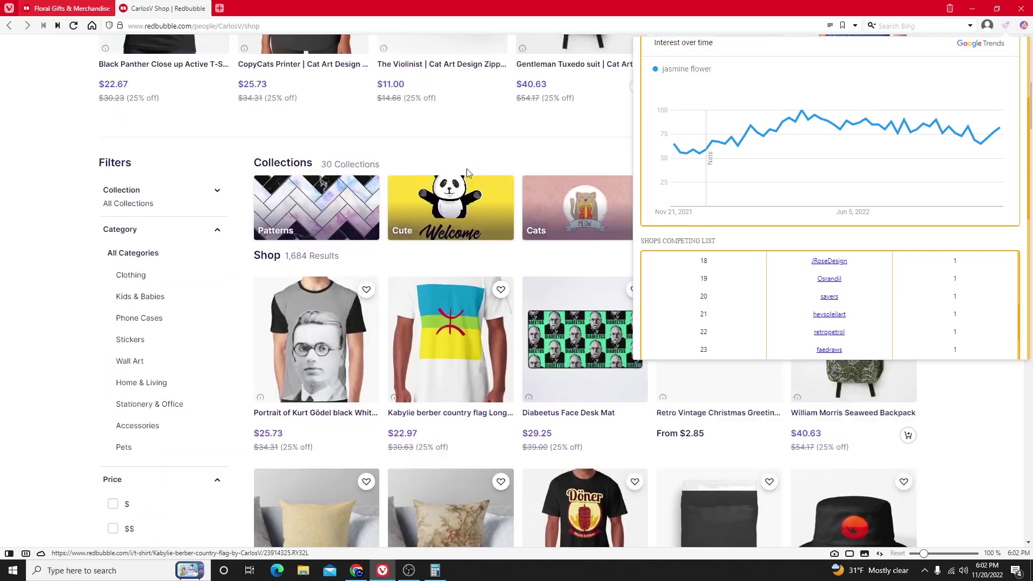
pyautogui.scroll(-6, 829, 253)
pyautogui.scroll(7, 831, 239)
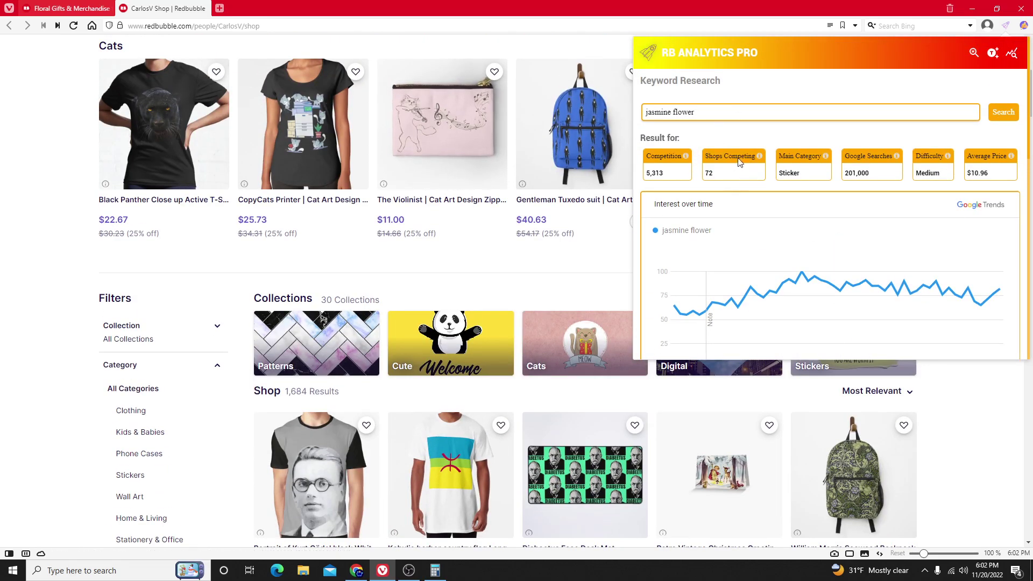
# - Review the jasmine flower summary figures for difficulty, competition and Google searches, along with its interest-over-time chart
pyautogui.moveTo(915, 156); pyautogui.dragTo(949, 181)
pyautogui.click(950, 180)
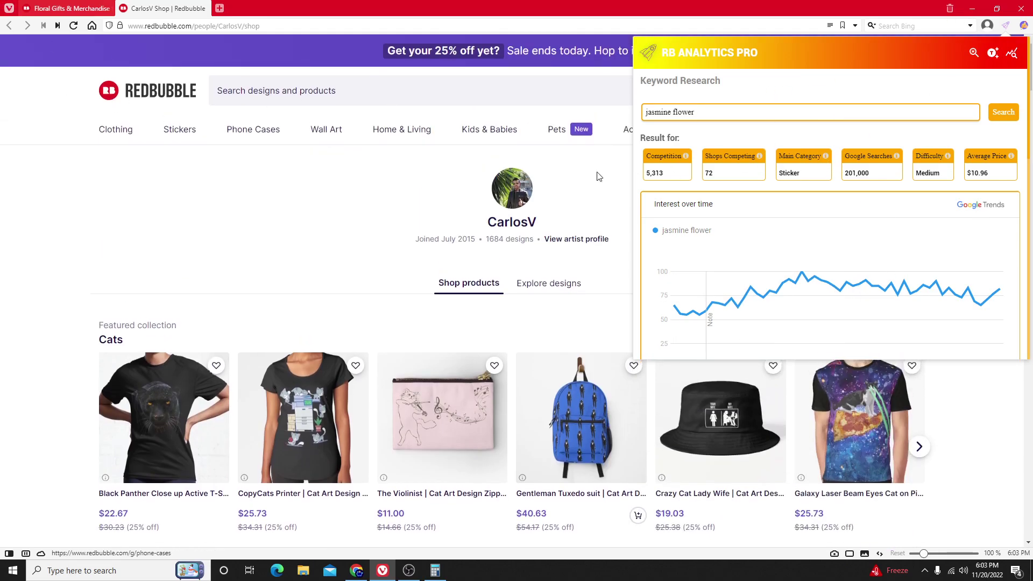
pyautogui.moveTo(648, 174); pyautogui.dragTo(658, 174)
pyautogui.moveTo(699, 112); pyautogui.dragTo(644, 111)
pyautogui.click(721, 138)
pyautogui.moveTo(696, 113); pyautogui.dragTo(648, 114)
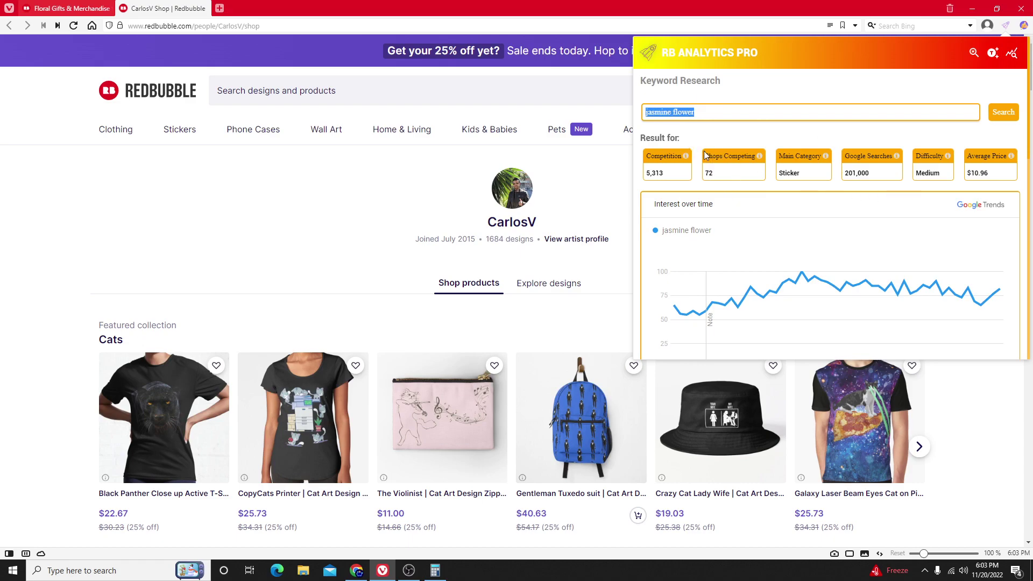
pyautogui.moveTo(843, 153); pyautogui.dragTo(875, 173)
pyautogui.click(875, 162)
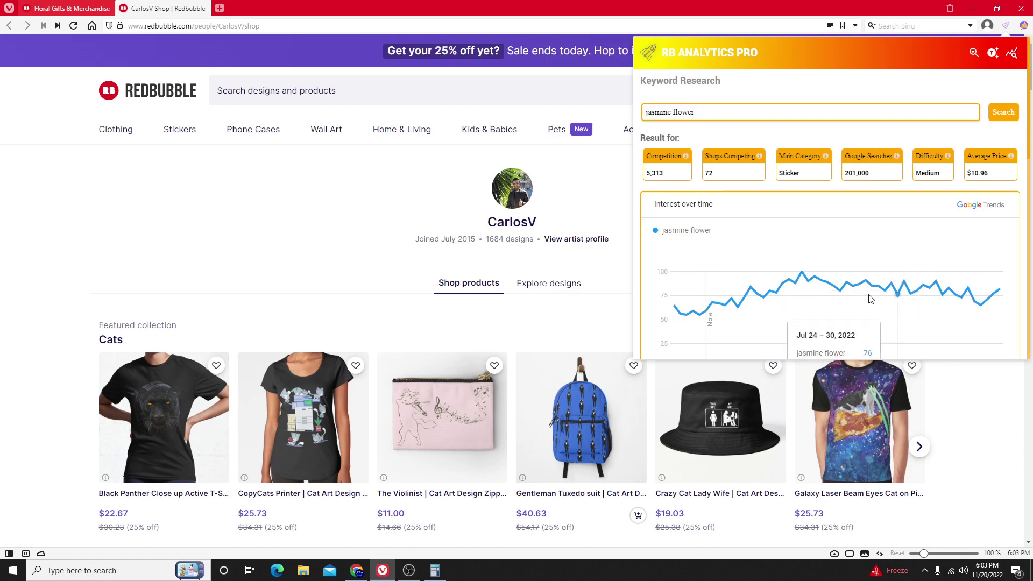
pyautogui.scroll(-2, 686, 218)
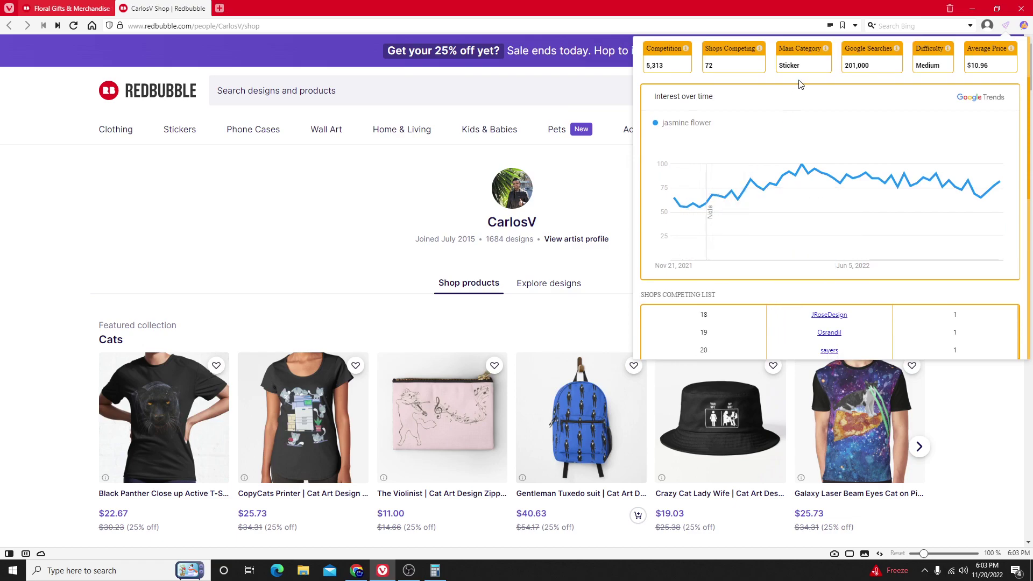
pyautogui.scroll(2, 915, 259)
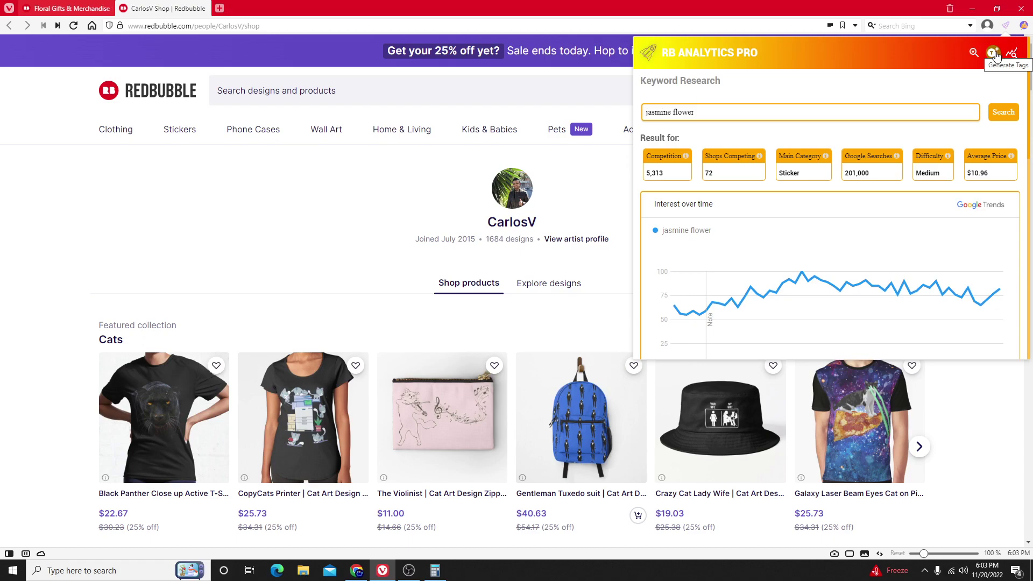
# - Copy the keyword jasmine flower into the Redbubble Tag Generator and search for its tags
pyautogui.moveTo(697, 112); pyautogui.dragTo(637, 112)
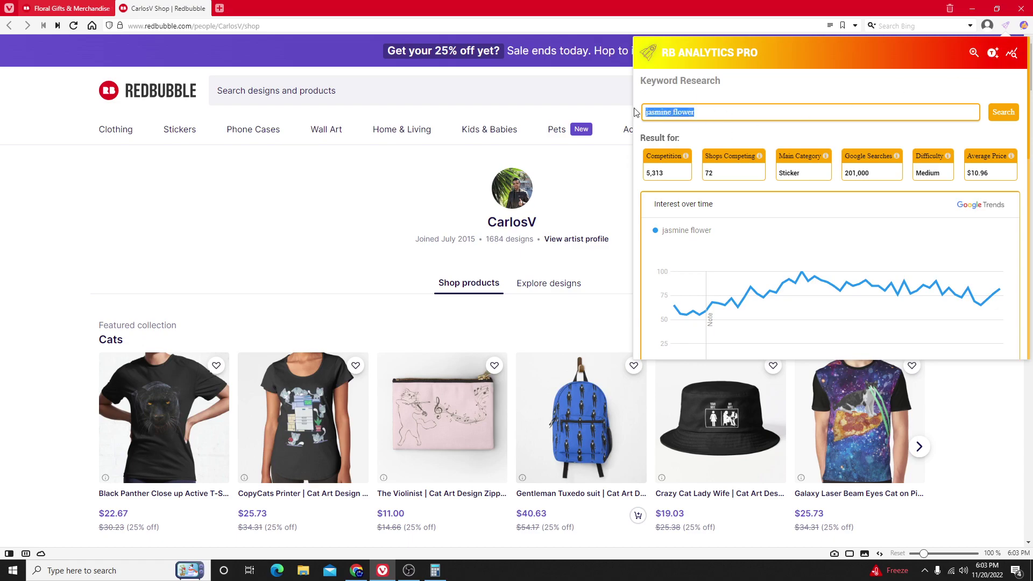
pyautogui.rightClick(677, 118)
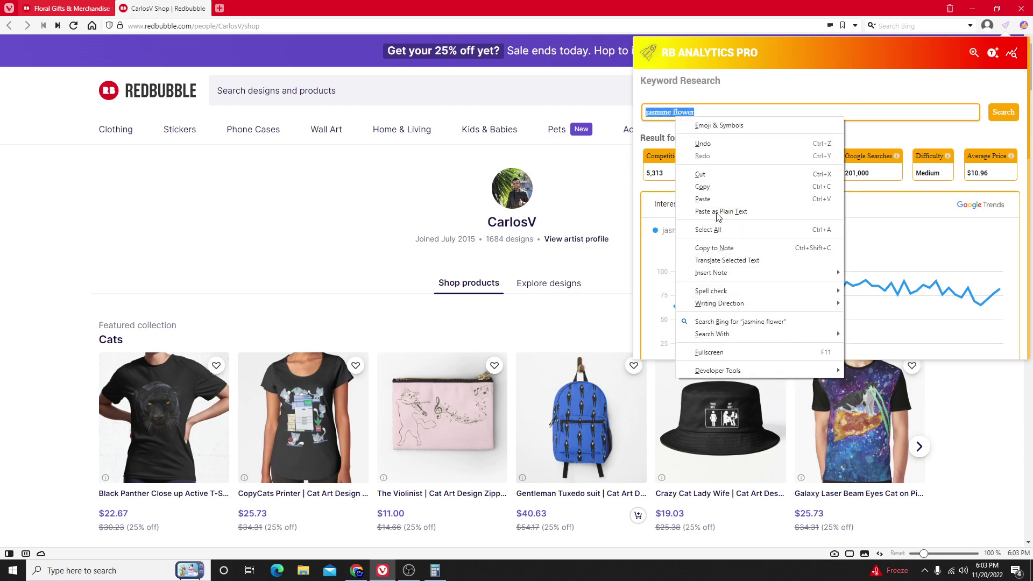
pyautogui.click(717, 188)
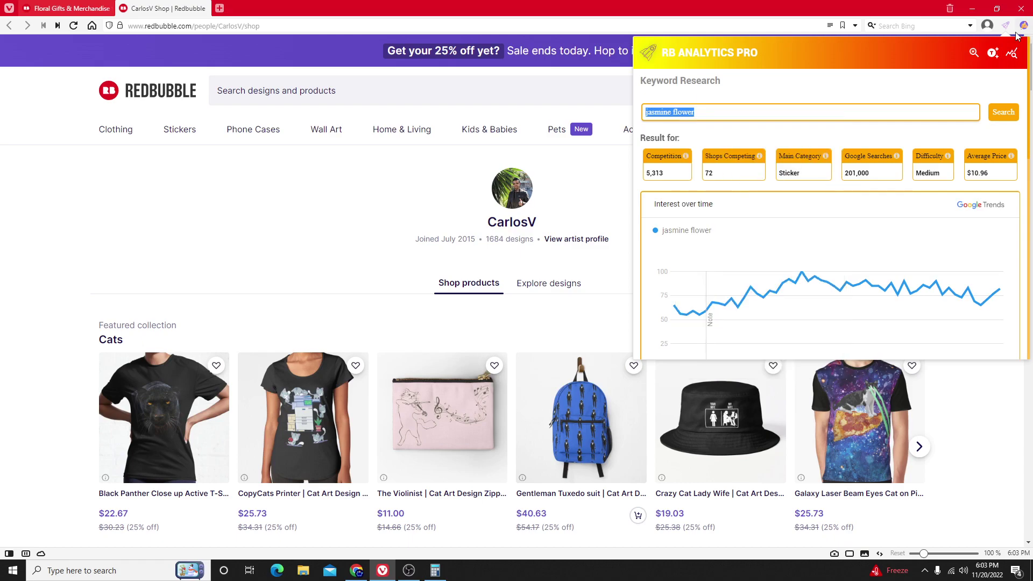
pyautogui.click(990, 54)
pyautogui.click(716, 117)
pyautogui.hotkey('ctrl', 'v')
pyautogui.click(1008, 114)
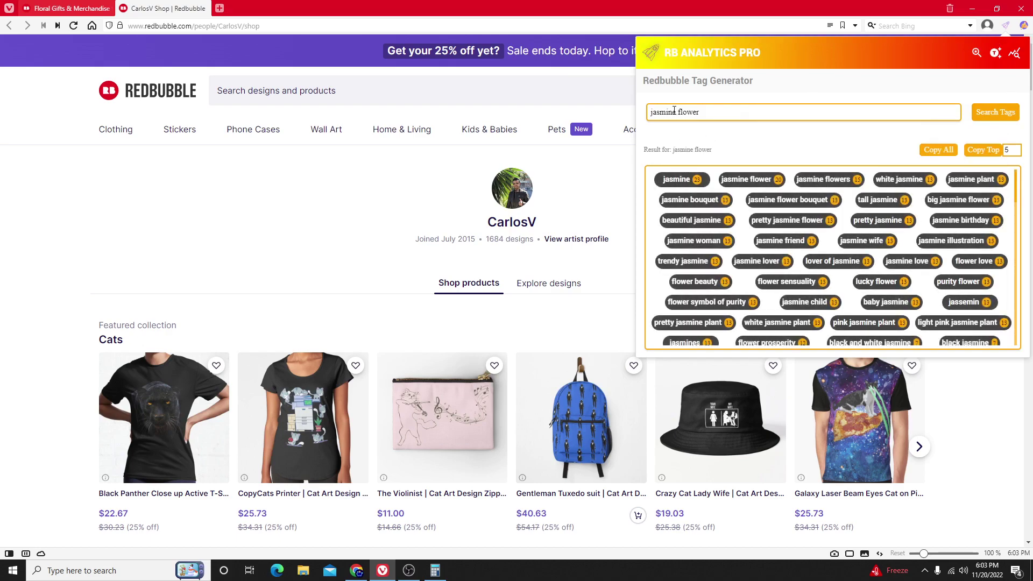
# - Look through the generated jasmine flower tags and their usage counts, from the most used to the least used
pyautogui.moveTo(669, 111); pyautogui.dragTo(681, 112)
pyautogui.scroll(-10, 797, 243)
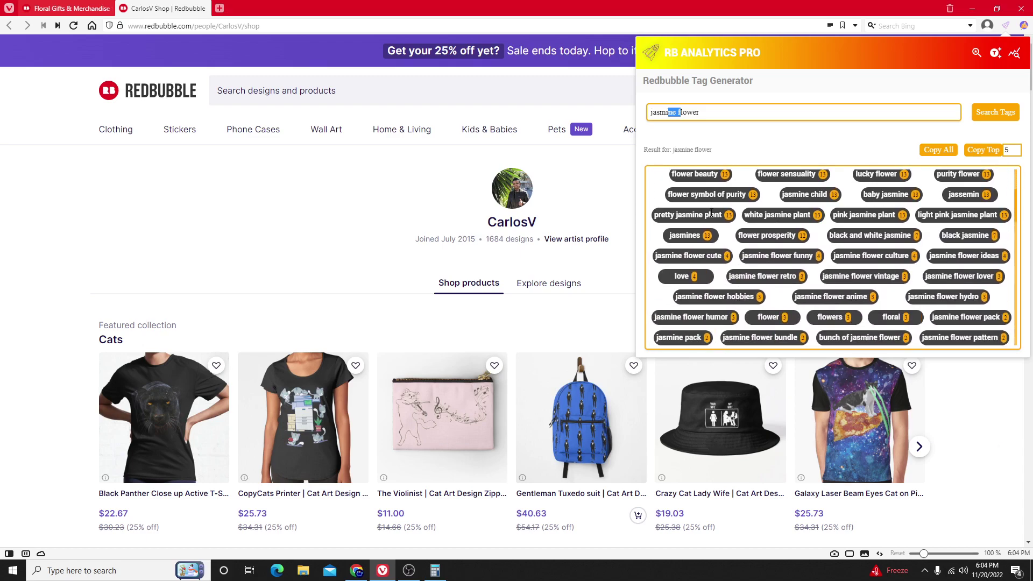
pyautogui.scroll(-1, 925, 276)
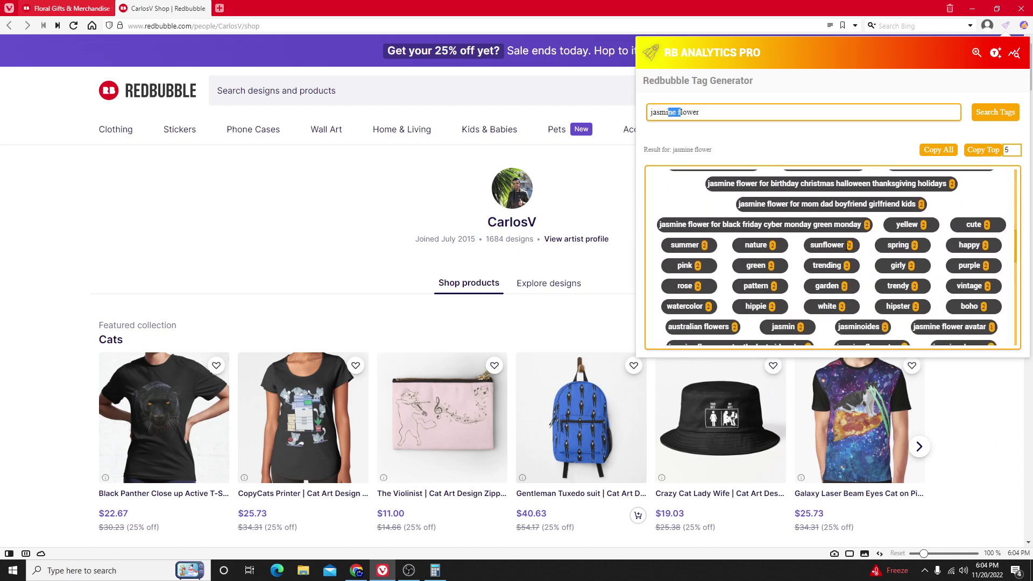
pyautogui.scroll(4, 790, 251)
pyautogui.scroll(5, 783, 269)
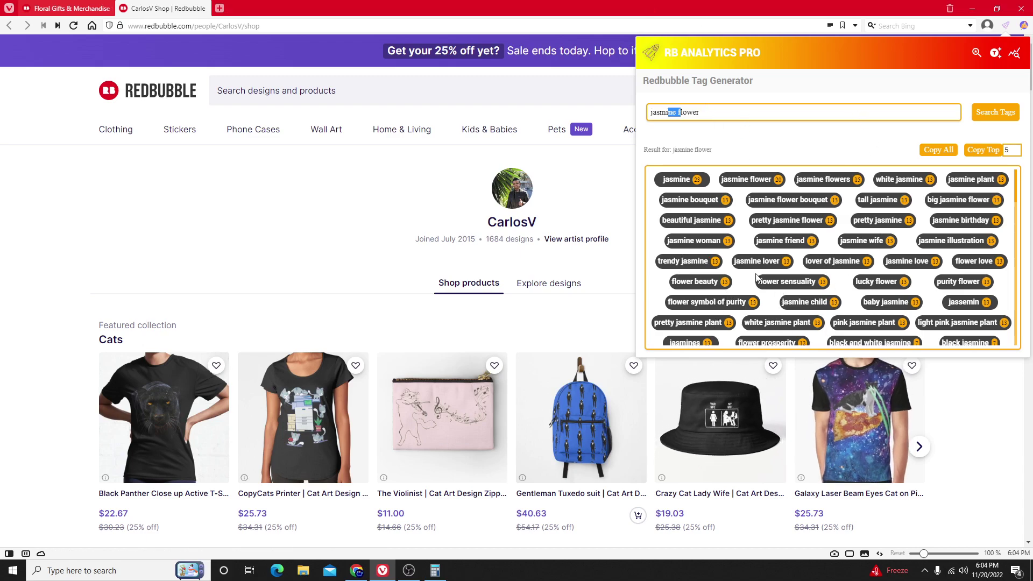
pyautogui.moveTo(667, 261); pyautogui.dragTo(700, 261)
pyautogui.scroll(-5, 779, 290)
pyautogui.scroll(5, 779, 290)
pyautogui.click(802, 146)
# - Load the weekly trending keywords for popular searches and examine their index changes, search volumes and result counts
pyautogui.click(1014, 53)
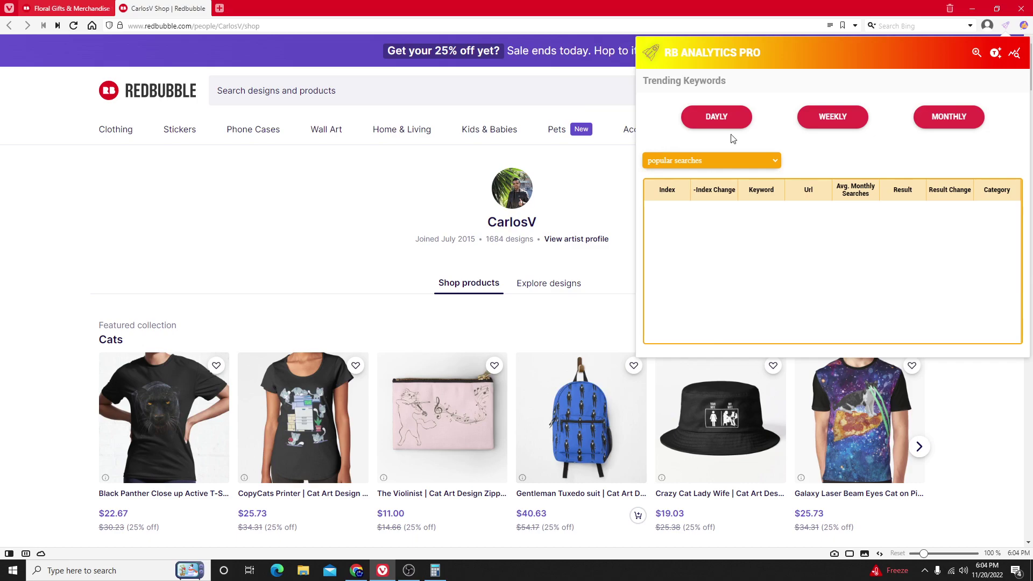
pyautogui.click(830, 127)
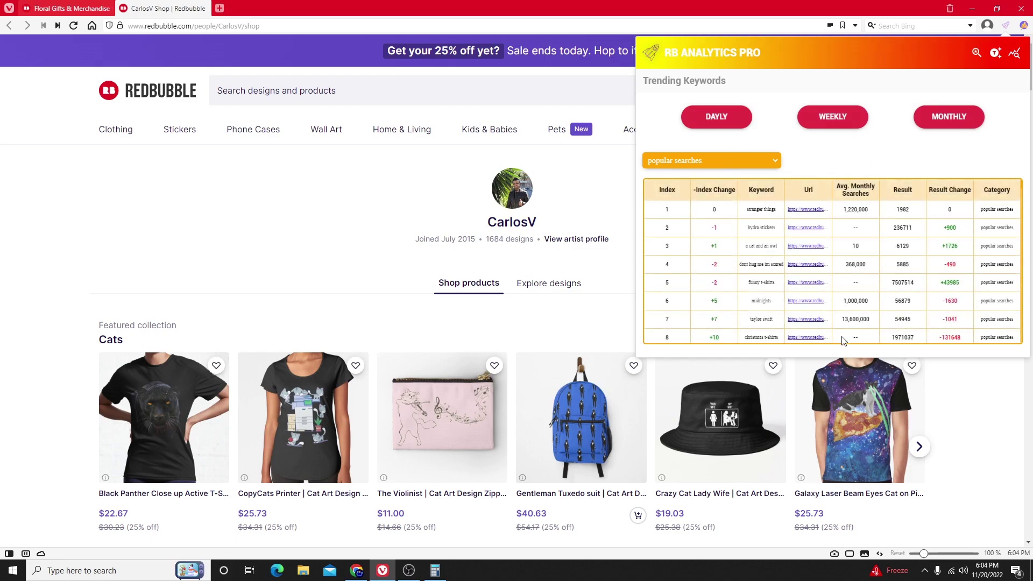
pyautogui.scroll(-2, 711, 302)
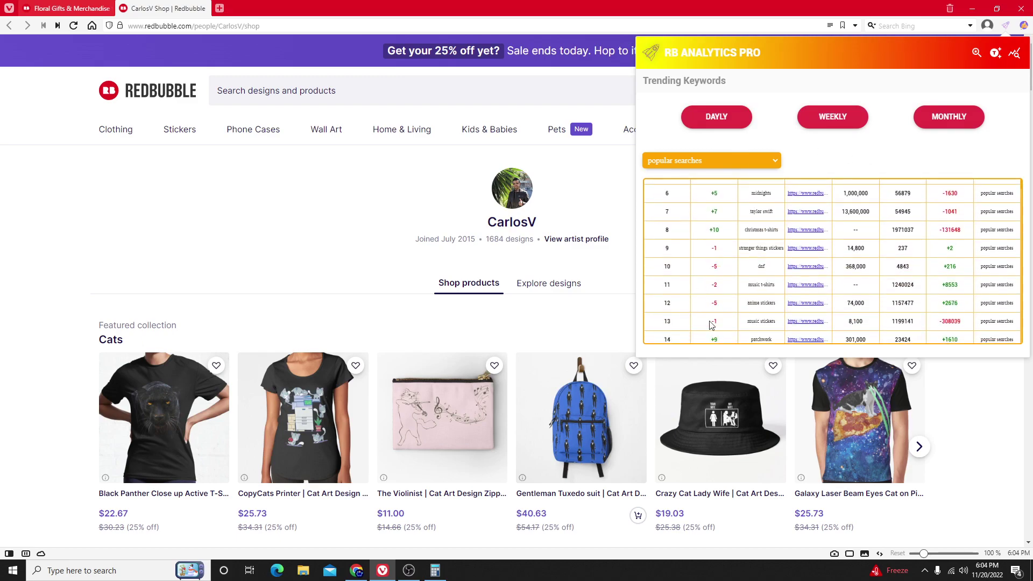
pyautogui.scroll(3, 695, 247)
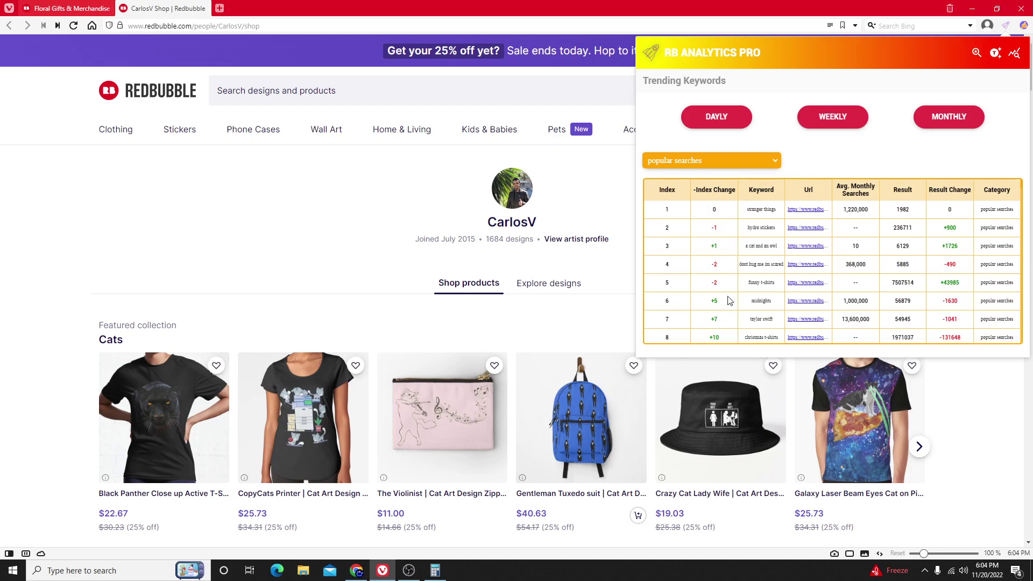
pyautogui.scroll(-2, 730, 300)
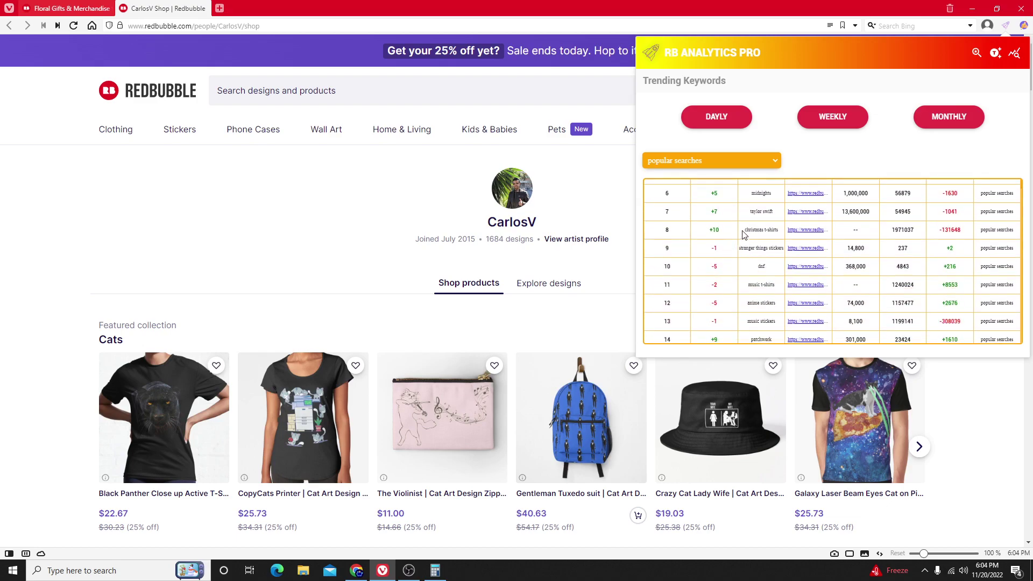
pyautogui.moveTo(709, 230); pyautogui.dragTo(722, 235)
pyautogui.scroll(1, 723, 235)
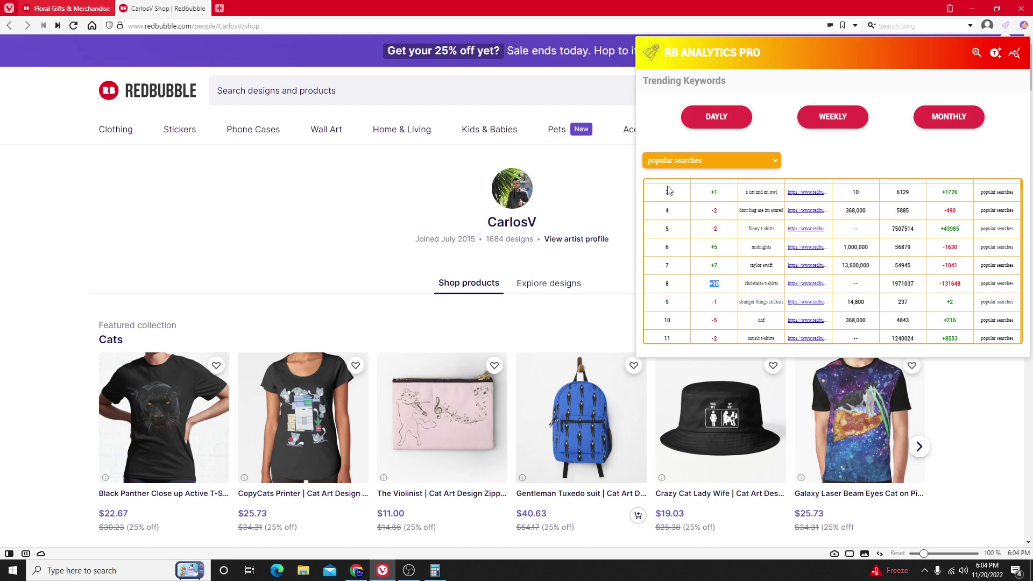
pyautogui.scroll(1, 825, 272)
pyautogui.scroll(-8, 860, 275)
pyautogui.scroll(8, 860, 275)
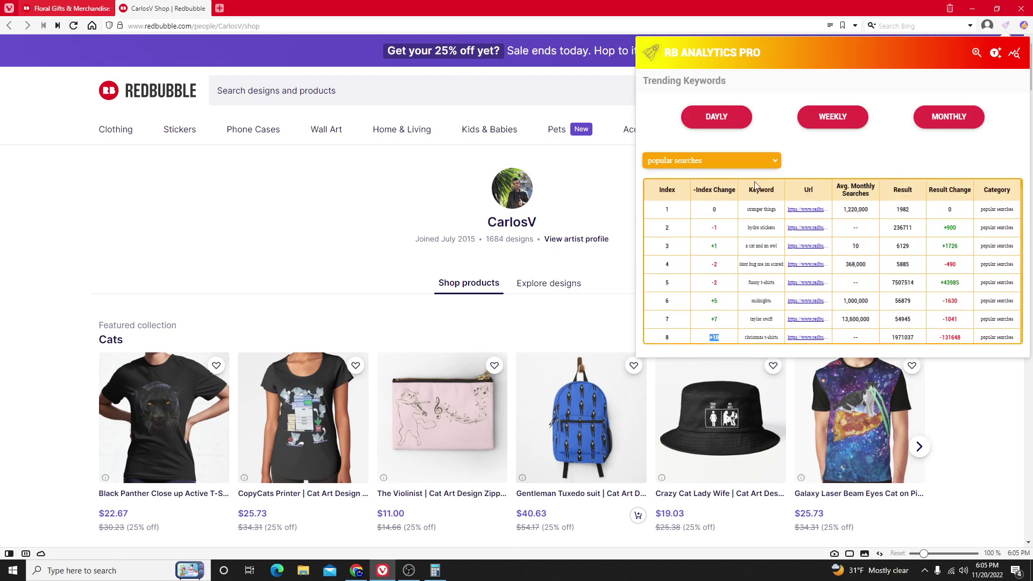
# - Revisit the Keyword Research tool and the Redbubble Tag Generator
pyautogui.click(980, 54)
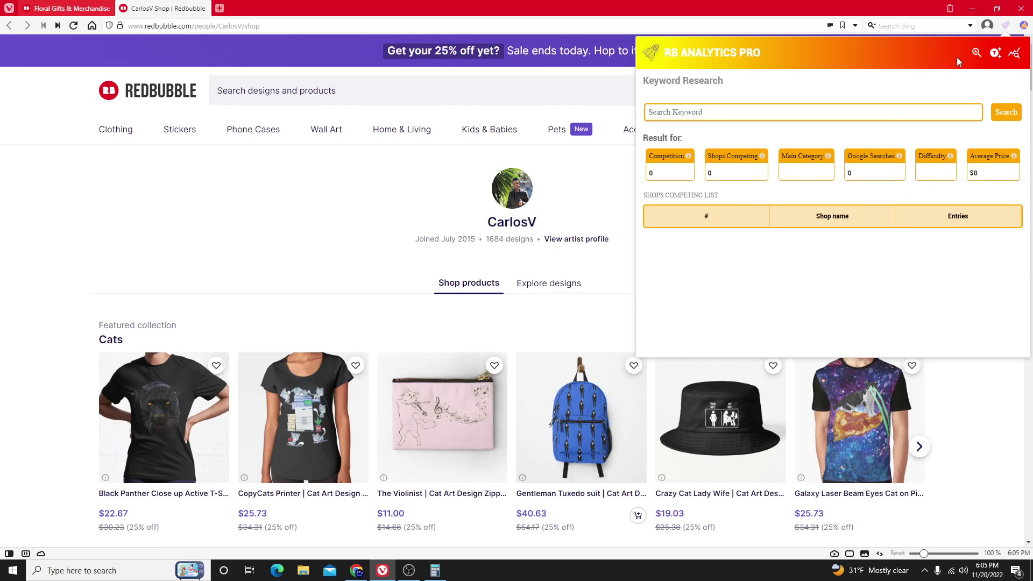
pyautogui.click(993, 53)
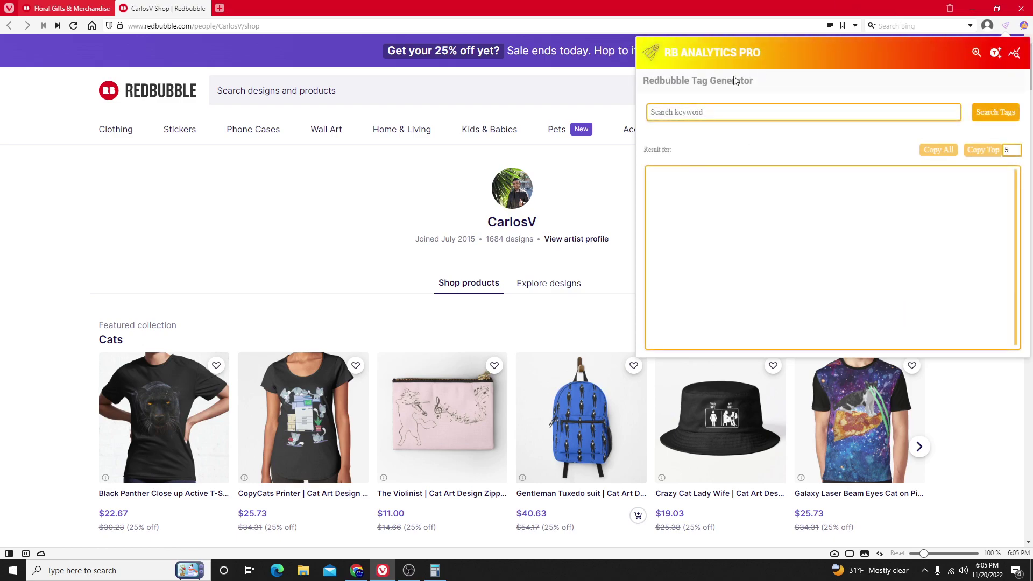